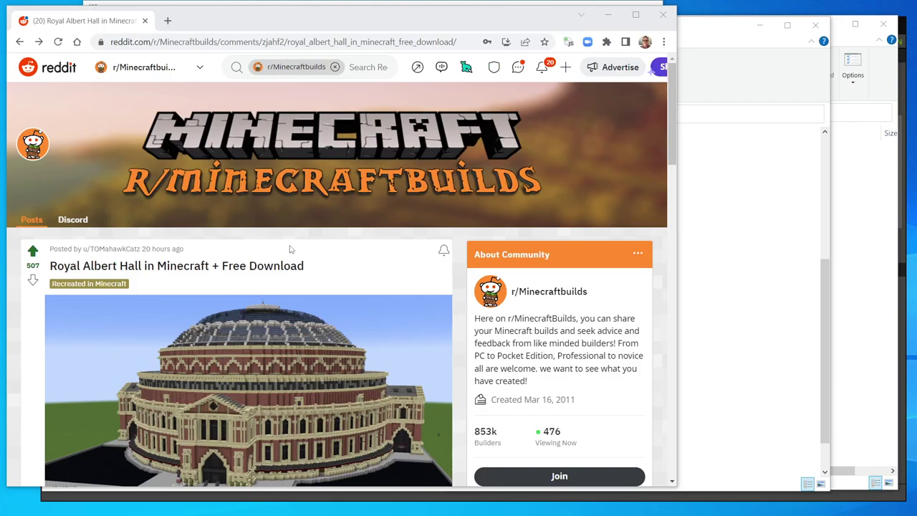
# - Follow the PMC link in the Royal Albert Hall post's comments and download the Minecraft map from its project page
pyautogui.scroll(-2, 285, 251)
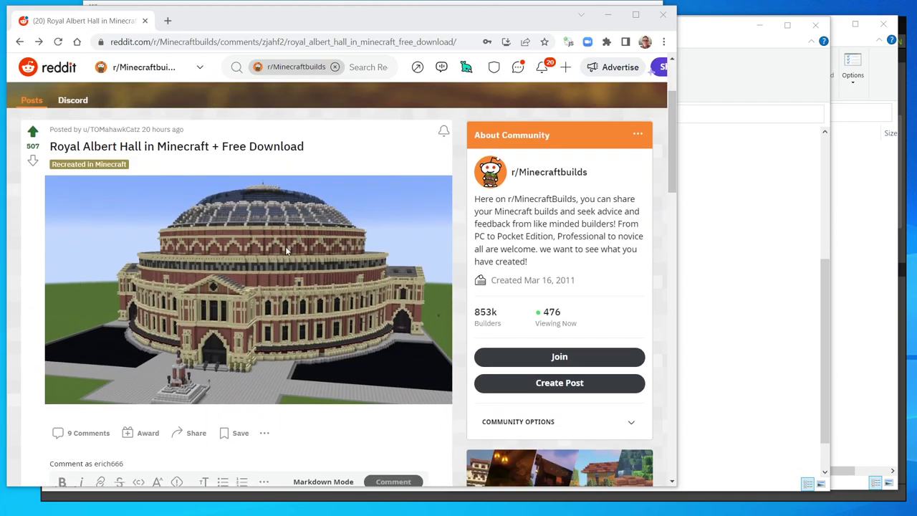
pyautogui.scroll(-5, 285, 250)
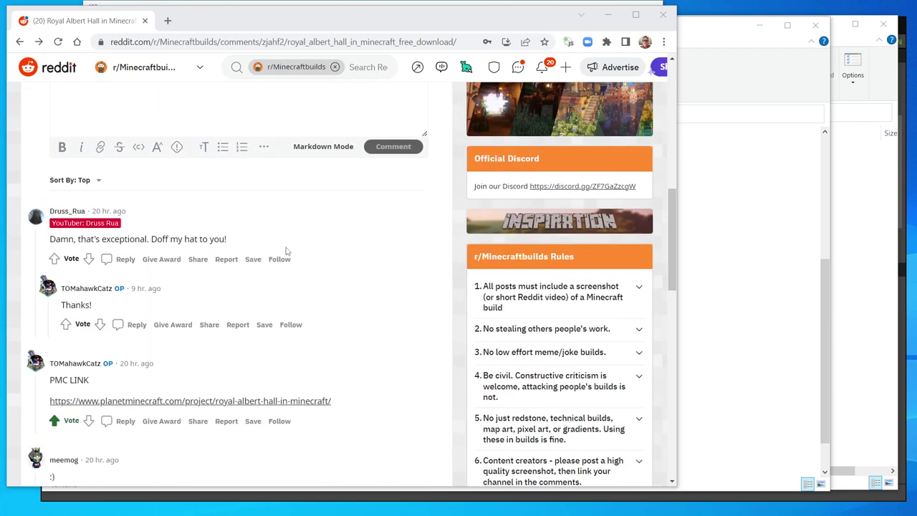
pyautogui.scroll(-3, 285, 250)
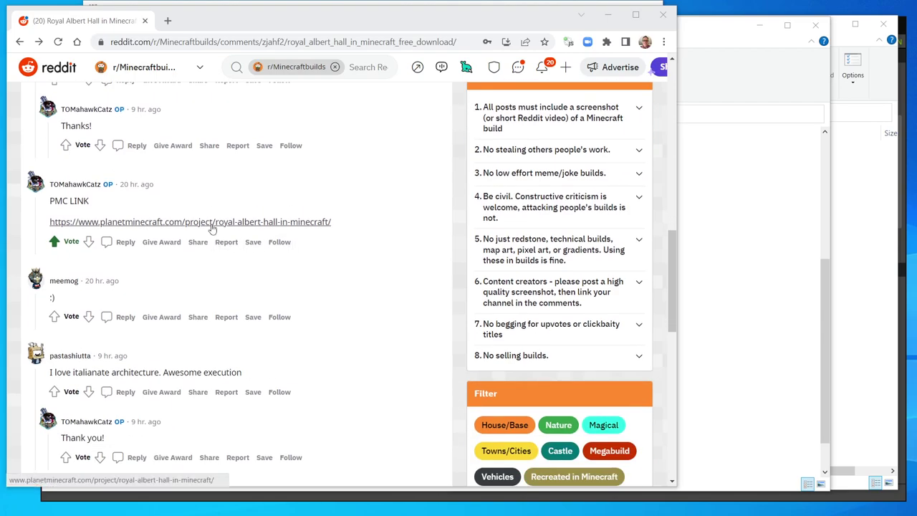
pyautogui.click(144, 222)
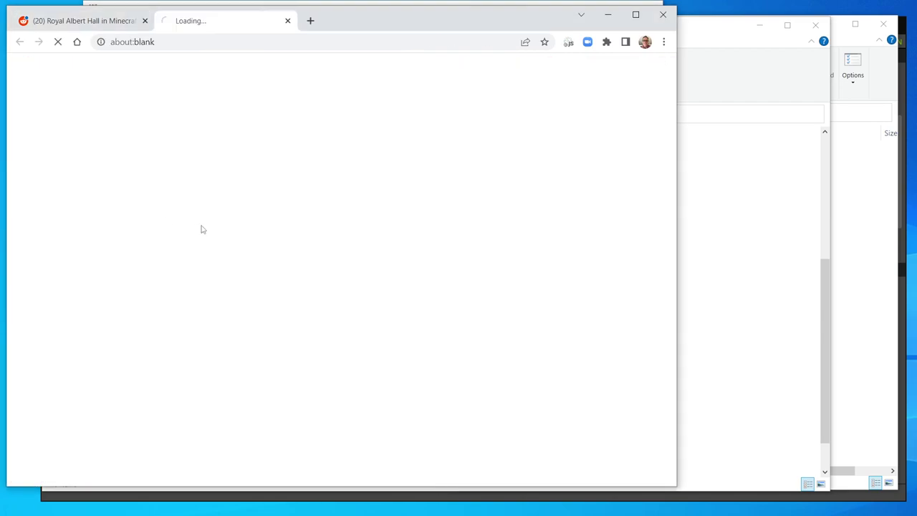
pyautogui.scroll(-4, 262, 262)
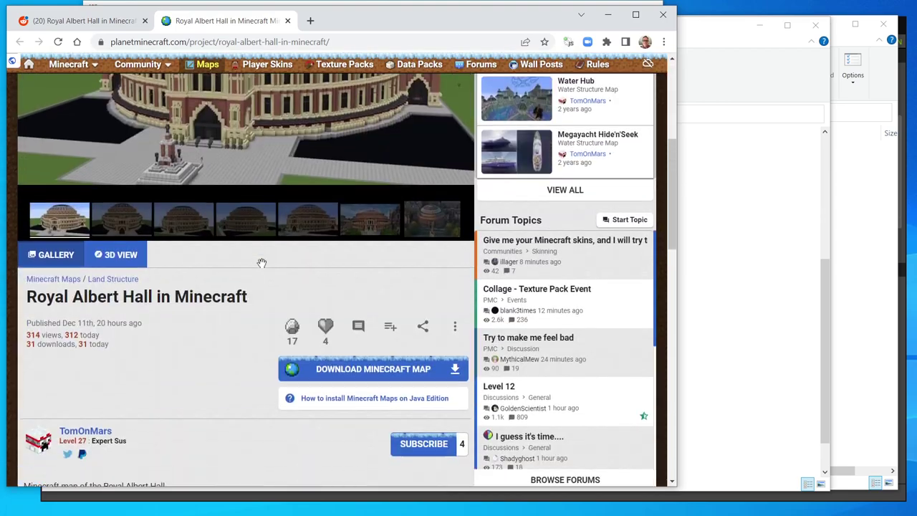
pyautogui.click(337, 368)
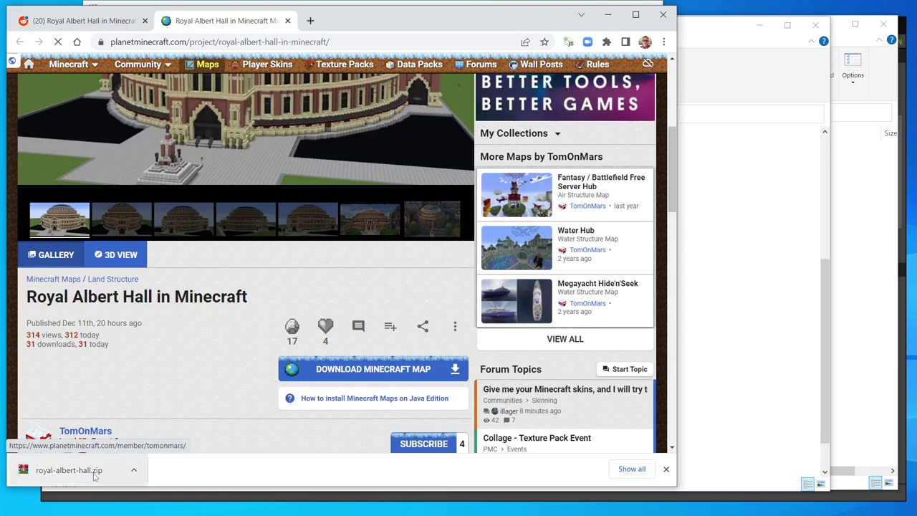
# - Extract the Royal Albert Hall folder from the downloaded royal-albert-hall.zip into Minecraft's .minecraft\saves folder
pyautogui.click(95, 476)
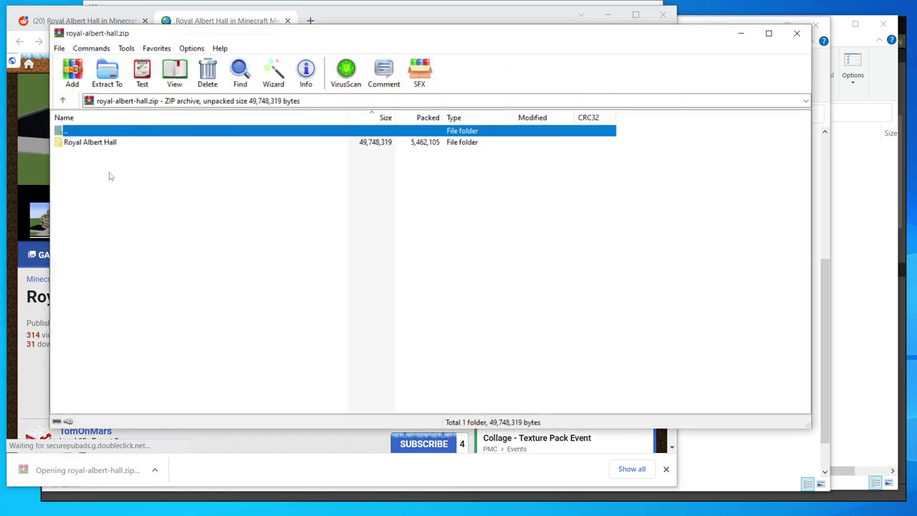
pyautogui.click(90, 144)
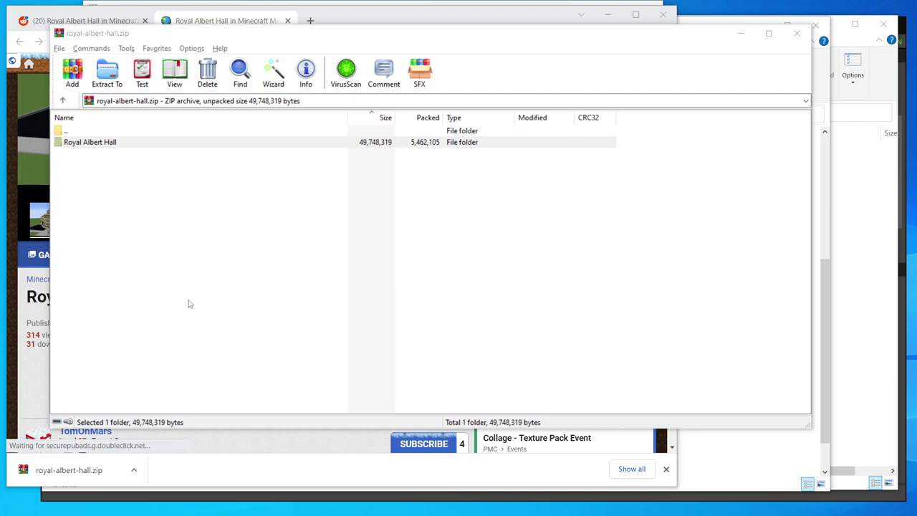
pyautogui.hotkey('alt', 'Tab')
pyautogui.click(294, 113)
pyautogui.hotkey('ctrl', 'c')
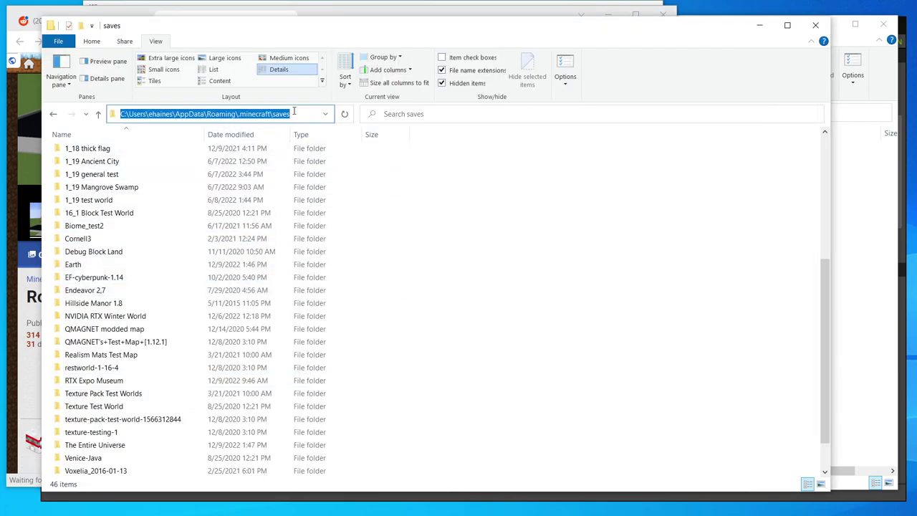
pyautogui.hotkey('alt', 'Tab')
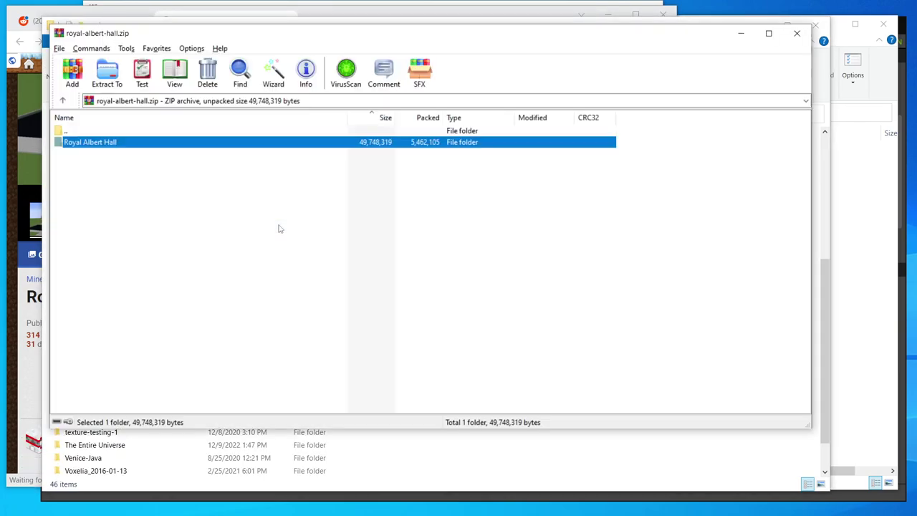
pyautogui.click(107, 72)
pyautogui.hotkey('ctrl', 'v')
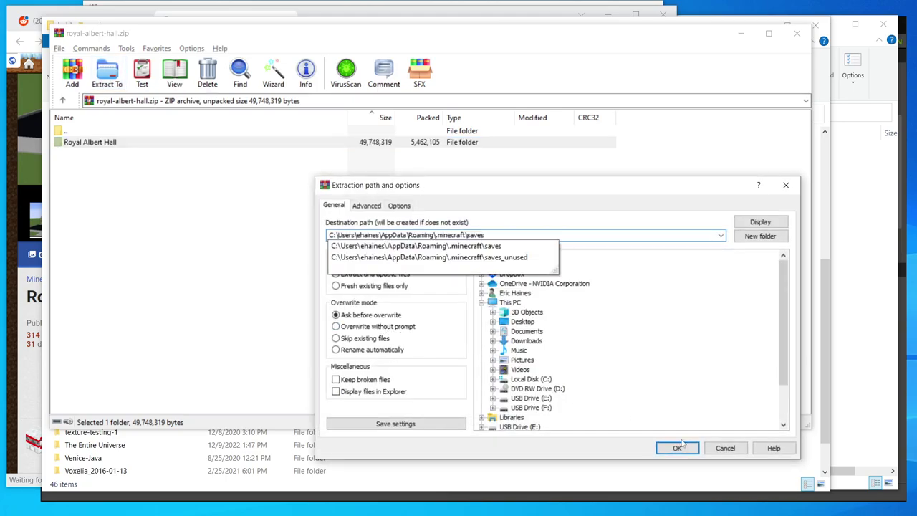
pyautogui.click(676, 448)
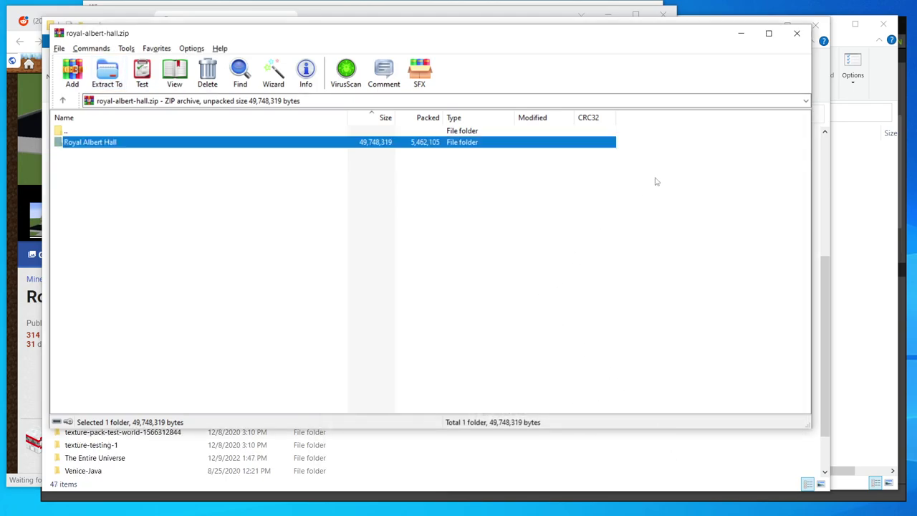
pyautogui.click(796, 33)
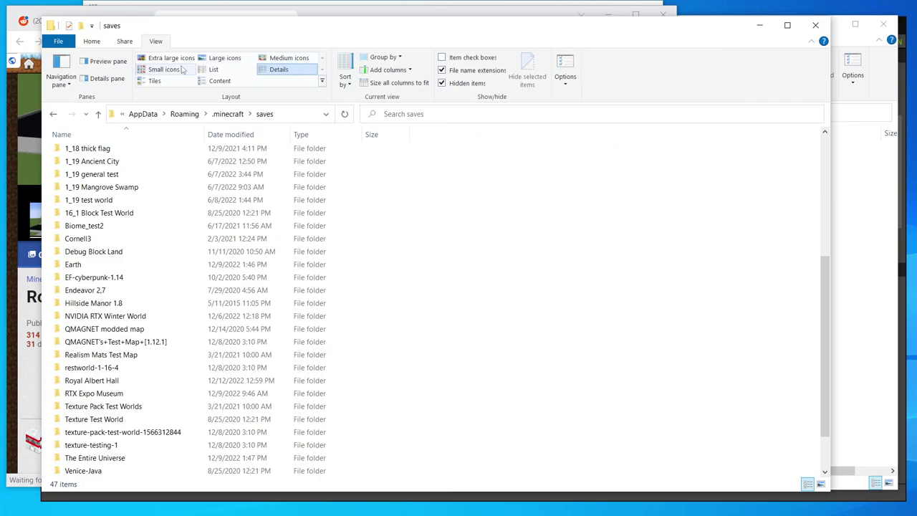
# - Switch to the browser, open mineways.com in a new tab and download Mineways 10.05 for Windows
pyautogui.click(330, 12)
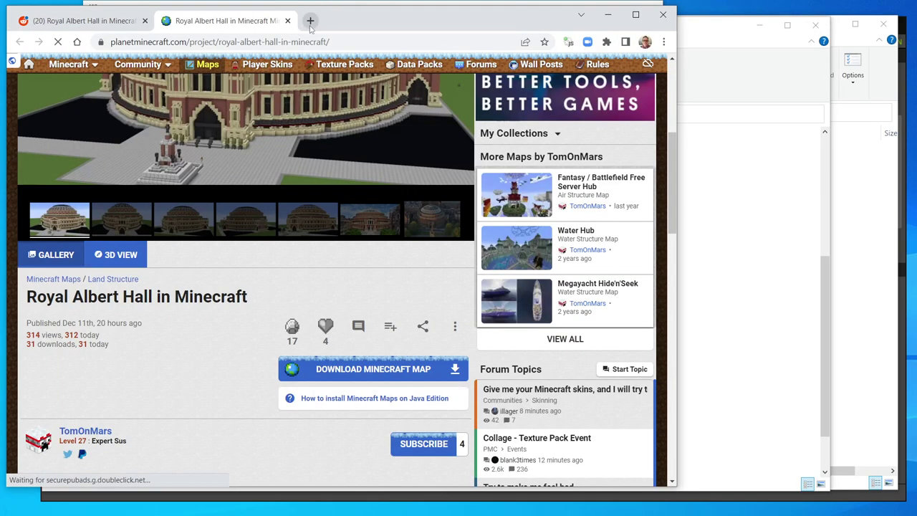
pyautogui.click(309, 20)
pyautogui.write('mi')
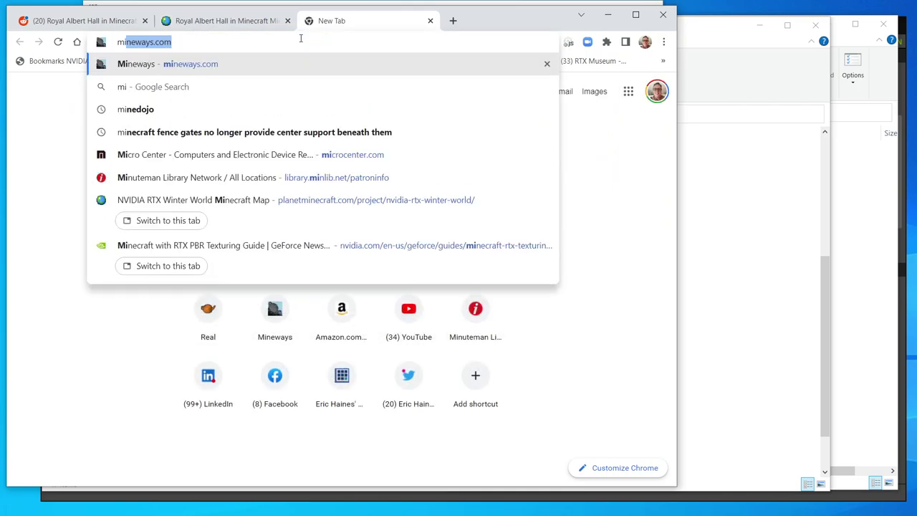
pyautogui.press('Return')
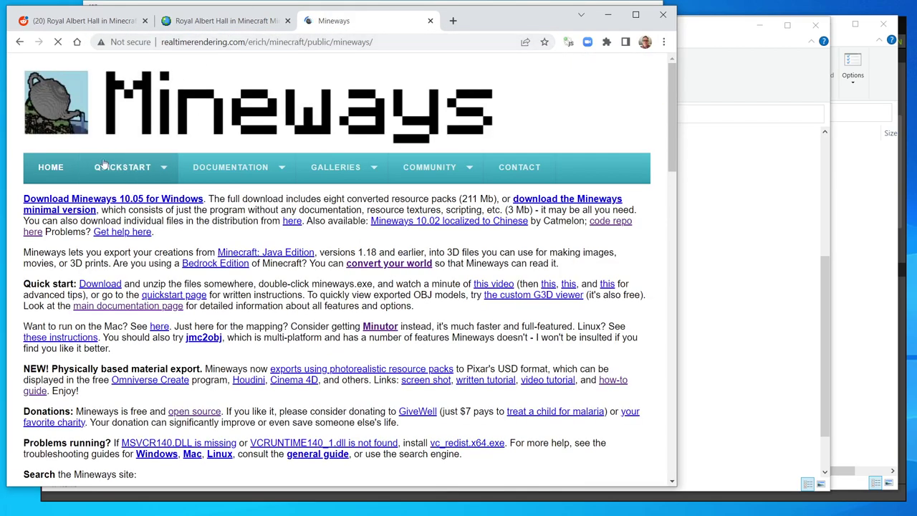
pyautogui.moveTo(100, 169)
pyautogui.click(95, 199)
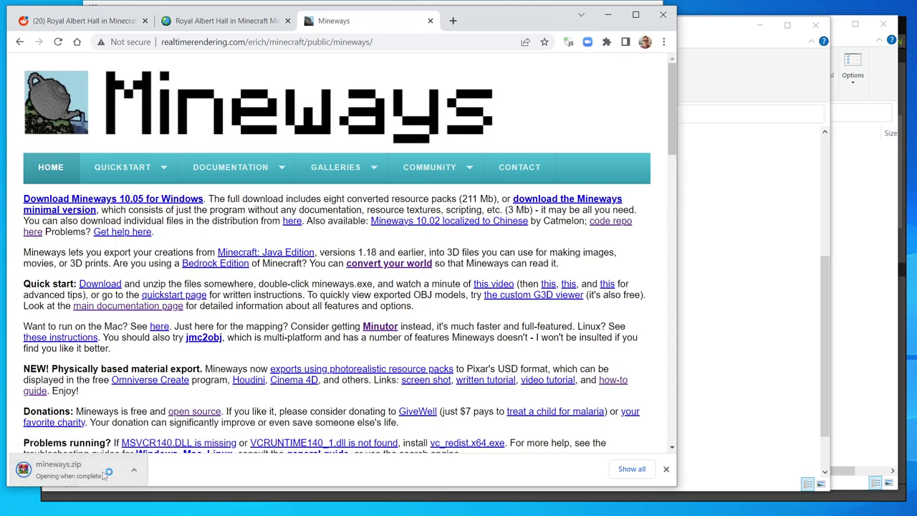
# - Extract the mineways folder from the downloaded mineways.zip to c:\temp and close the archive
pyautogui.click(69, 472)
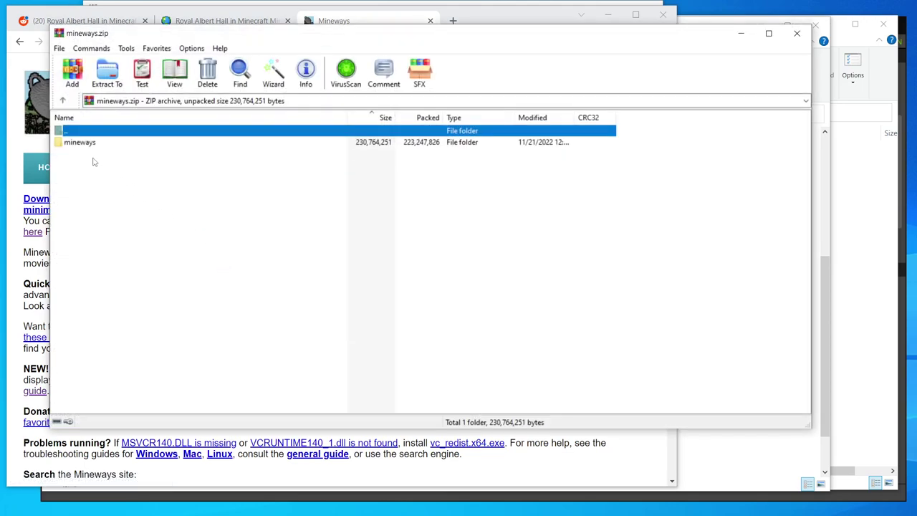
pyautogui.press('Down')
pyautogui.click(106, 72)
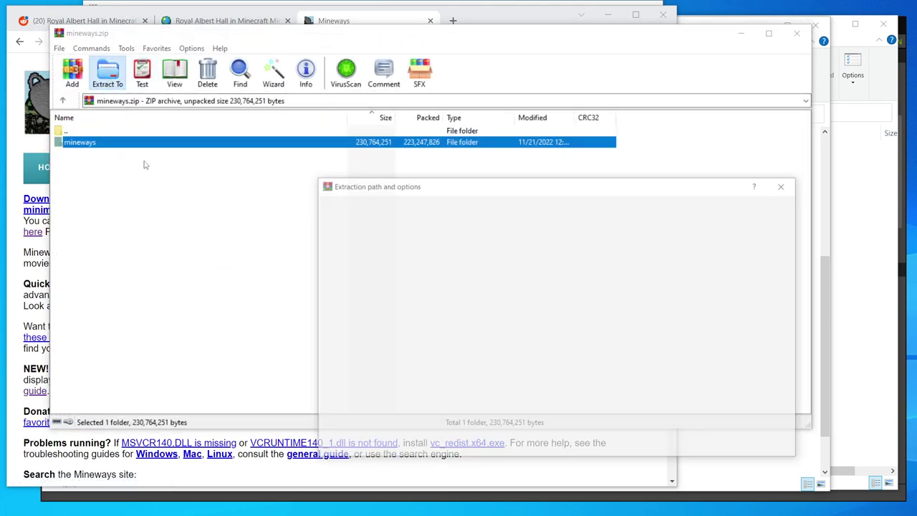
pyautogui.write('c')
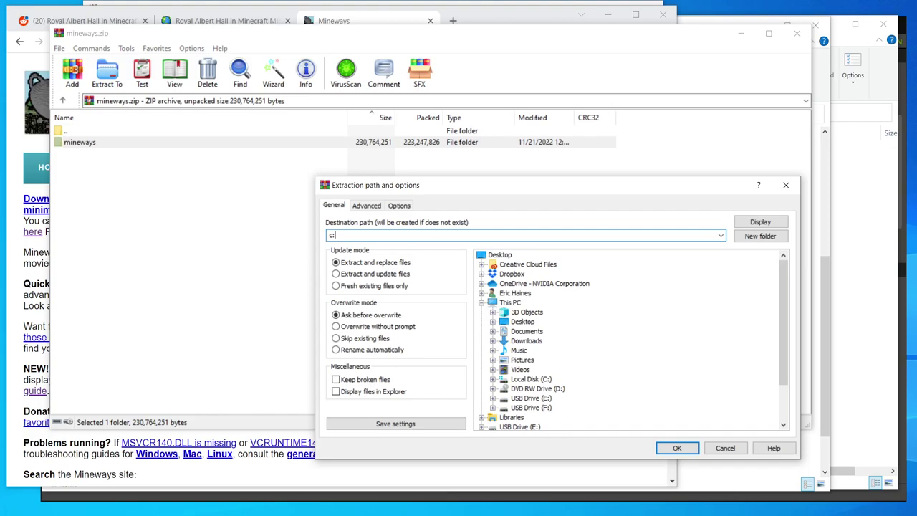
pyautogui.write(':\\temp')
pyautogui.press('Return')
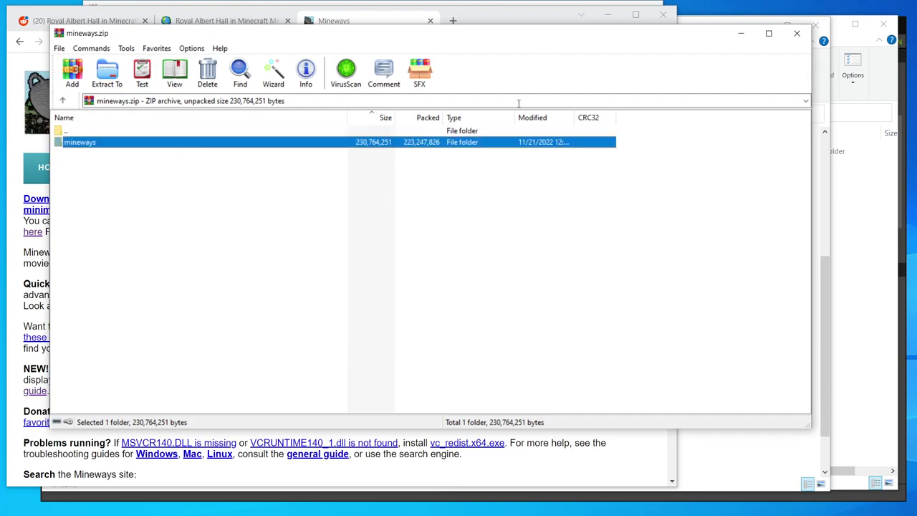
pyautogui.click(797, 33)
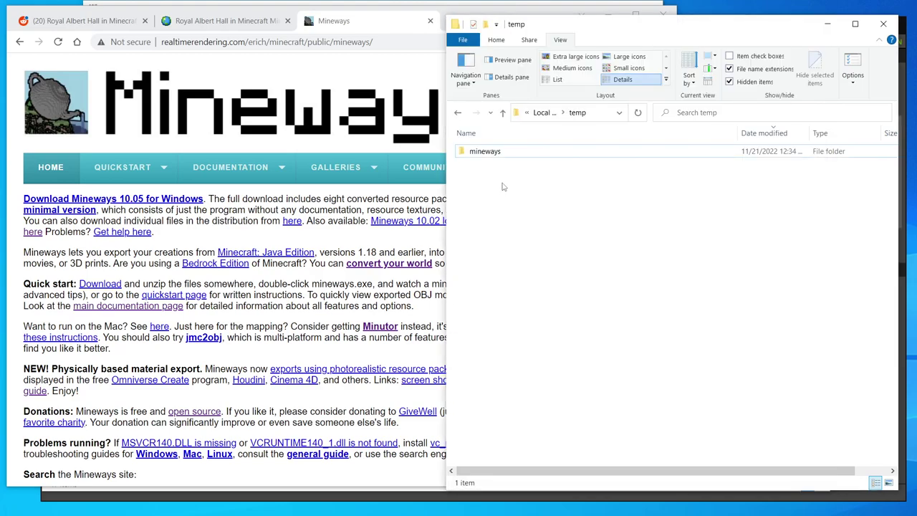
# - Open the extracted mineways folder in temp and hide the file window's navigation pane
pyautogui.click(458, 114)
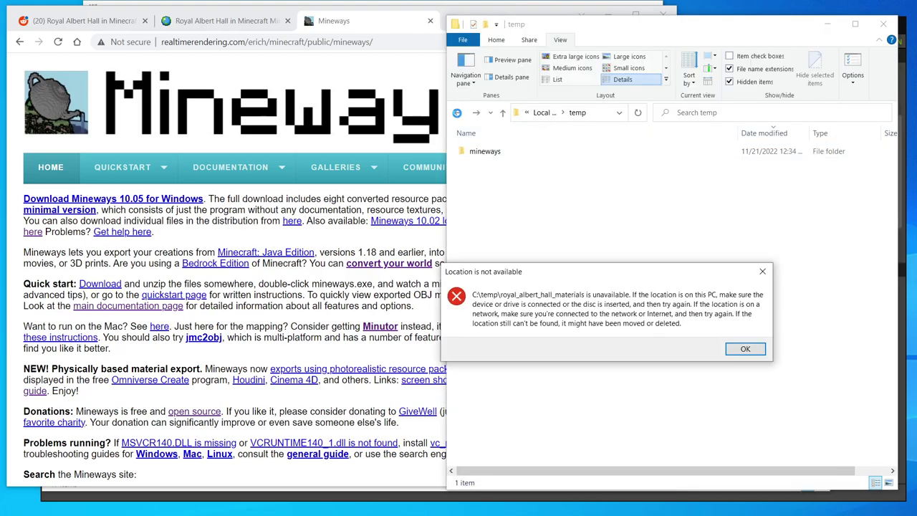
pyautogui.click(745, 349)
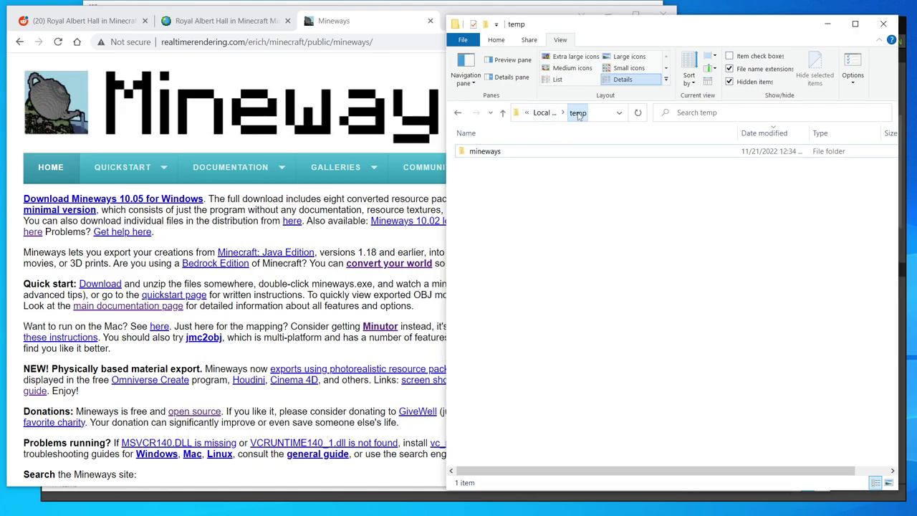
pyautogui.click(478, 155)
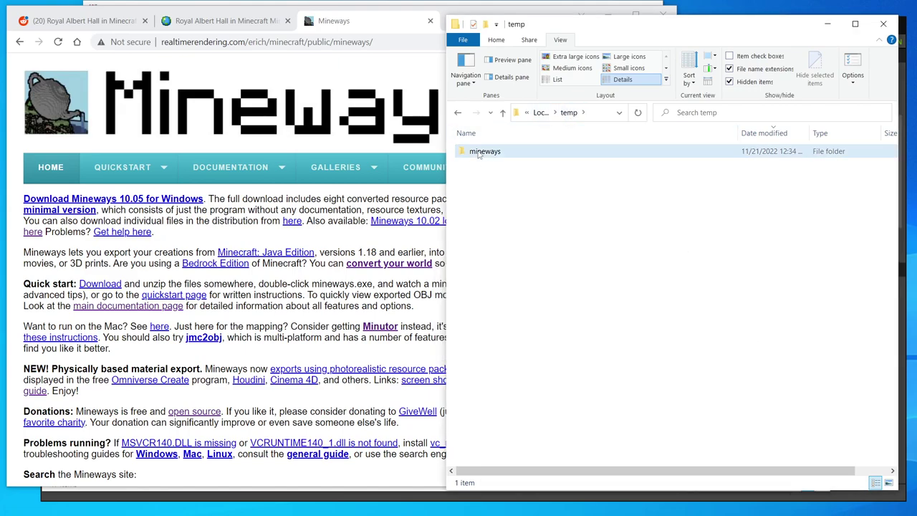
pyautogui.doubleClick(478, 153)
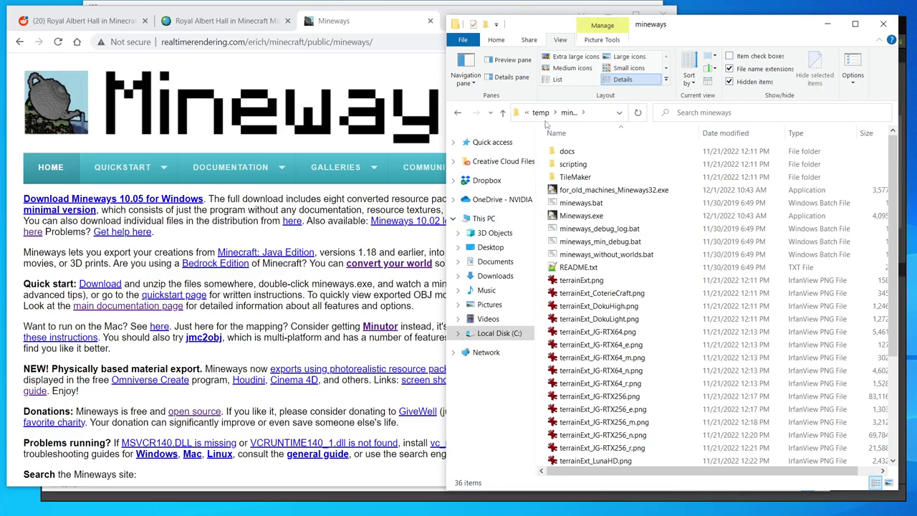
pyautogui.click(467, 71)
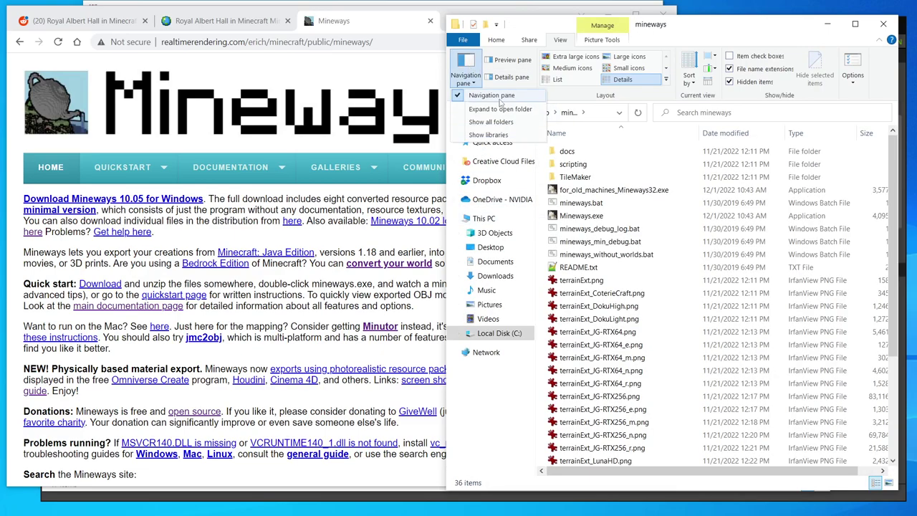
pyautogui.click(500, 98)
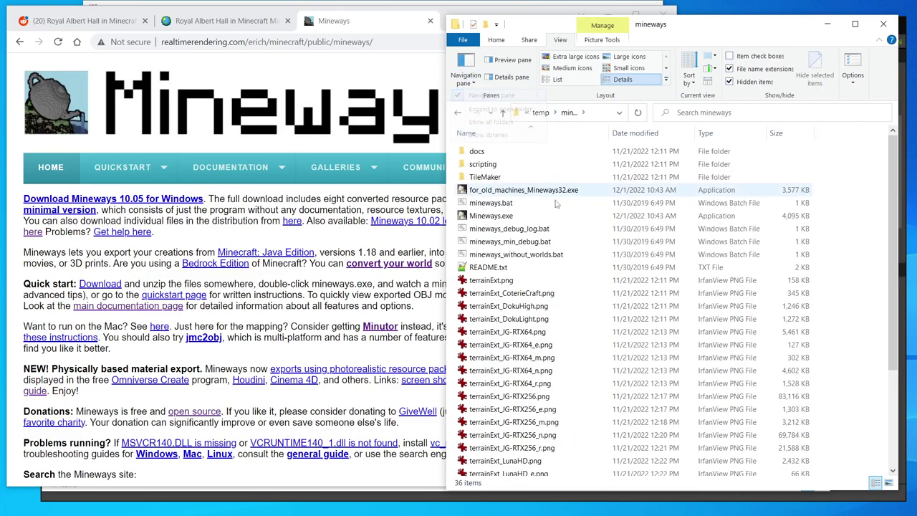
# - Launch Mineways.exe and open the Royal Albert Hall world
pyautogui.doubleClick(487, 215)
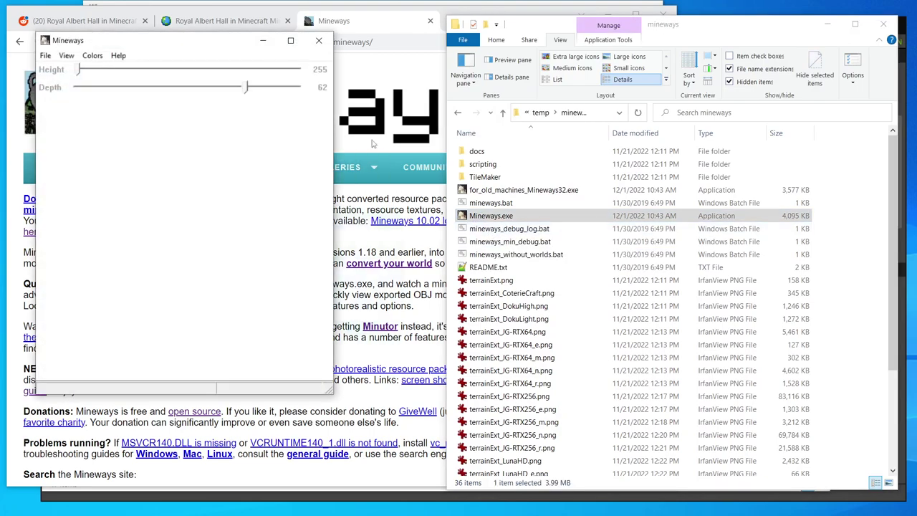
pyautogui.click(47, 55)
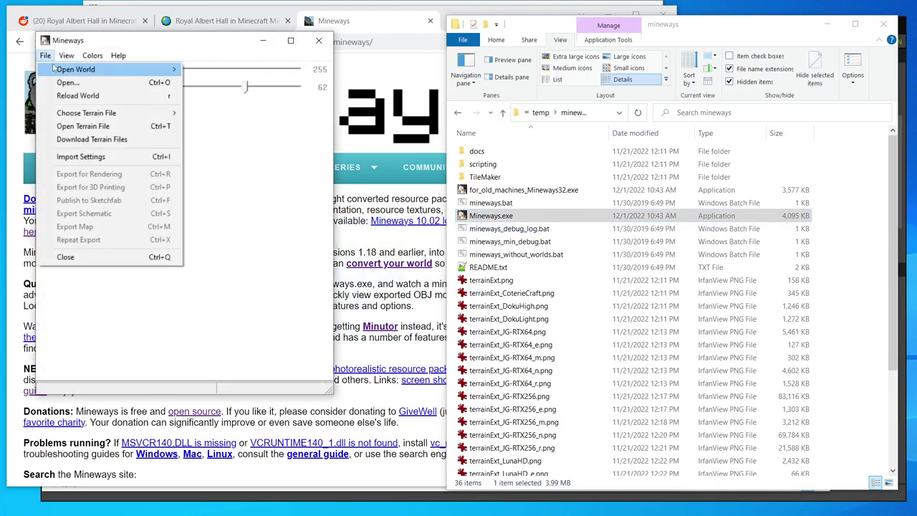
pyautogui.moveTo(100, 69)
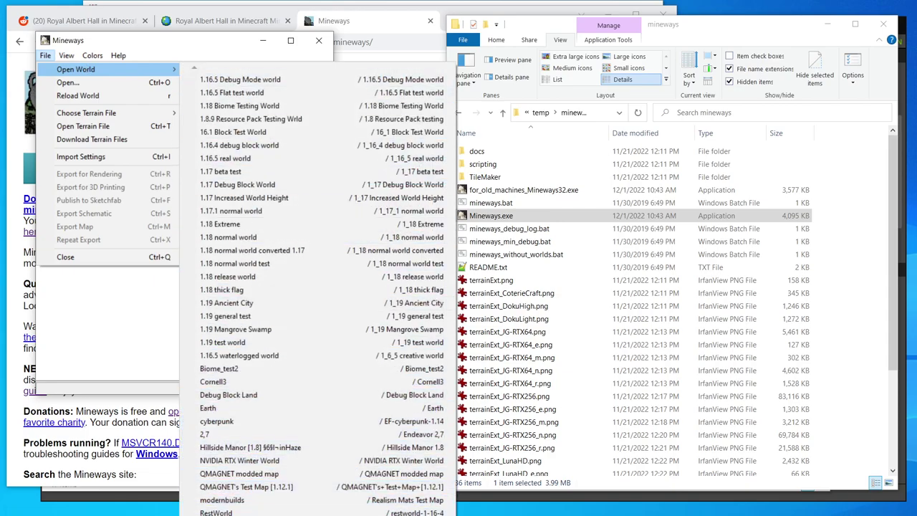
pyautogui.click(234, 512)
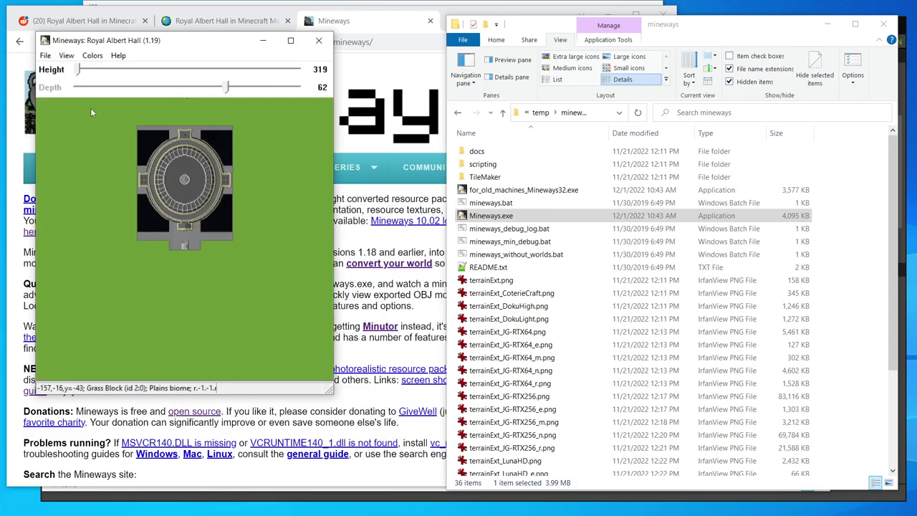
# - Select a rectangular map area enclosing the whole Royal Albert Hall and accept resetting the depth to -44
pyautogui.moveTo(234, 309); pyautogui.dragTo(269, 311)
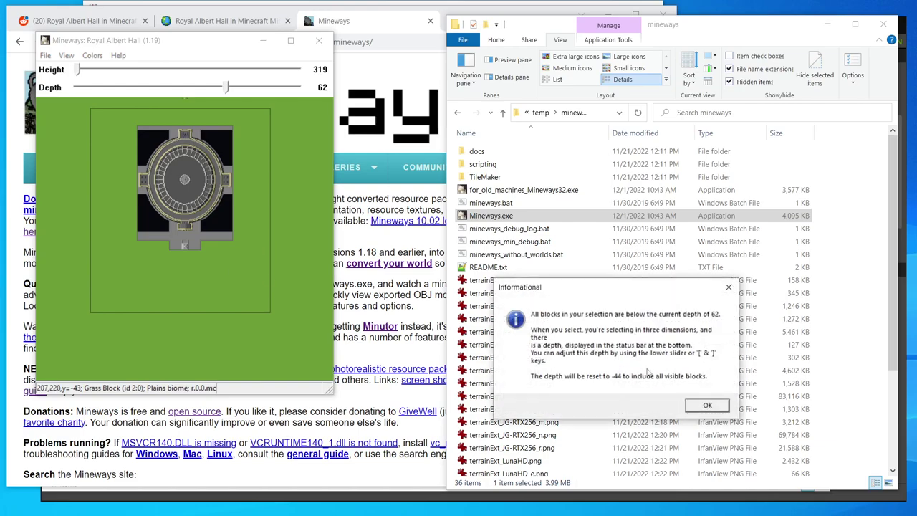
pyautogui.click(705, 406)
# - Set the rendering export to Universal Scene Description (*.usda) in temp with file name rah, and leave the model export options without exporting
pyautogui.click(45, 55)
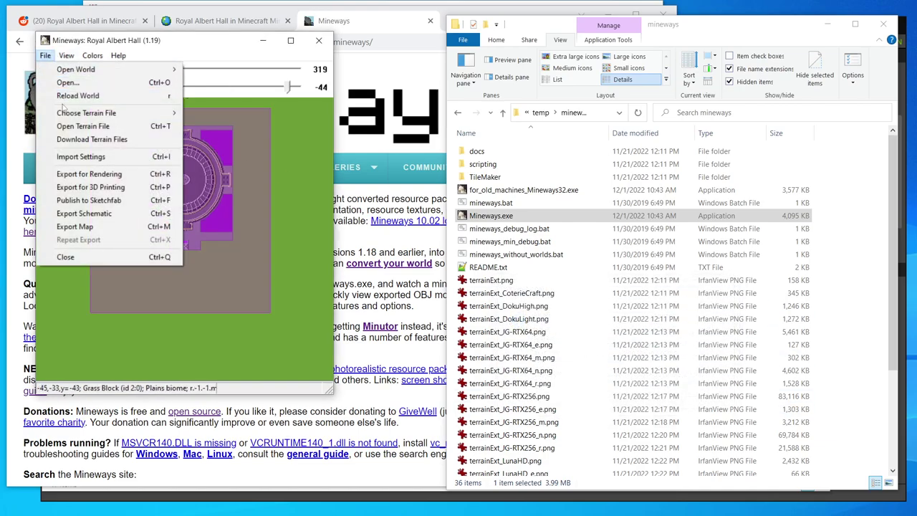
pyautogui.click(89, 174)
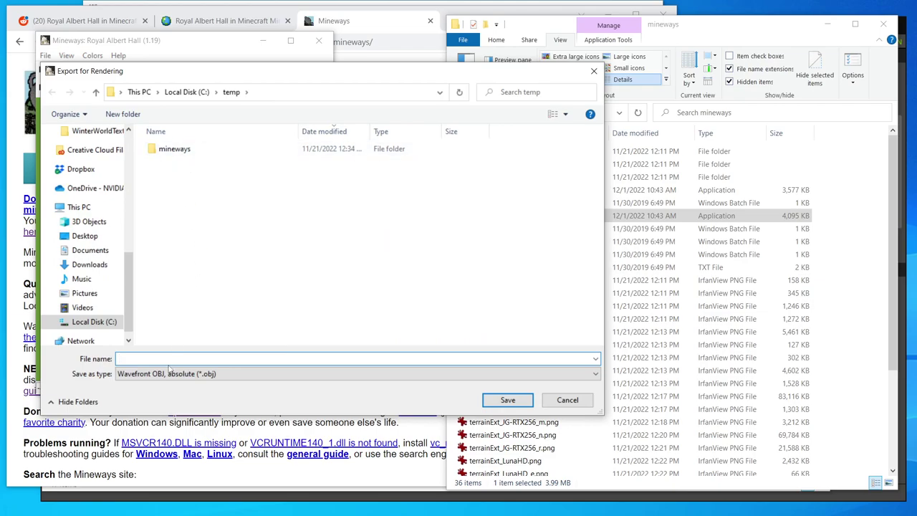
pyautogui.click(168, 373)
pyautogui.click(186, 404)
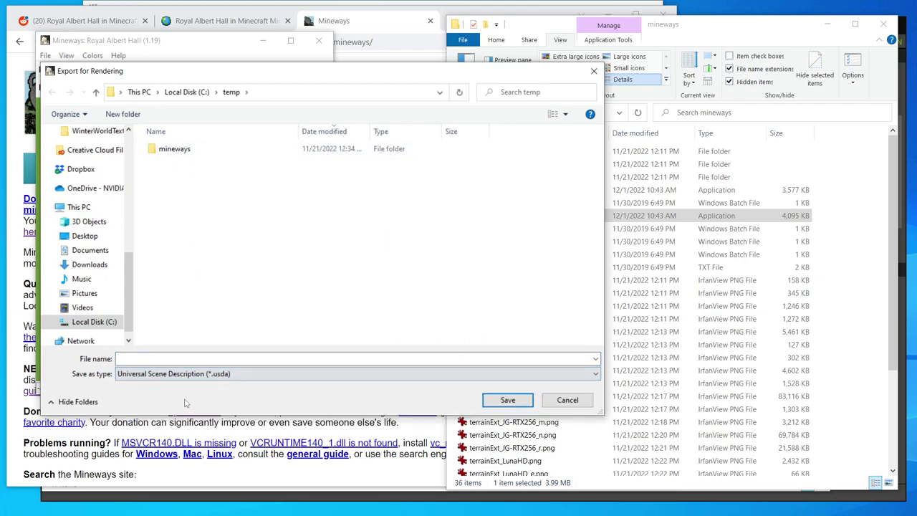
pyautogui.click(180, 359)
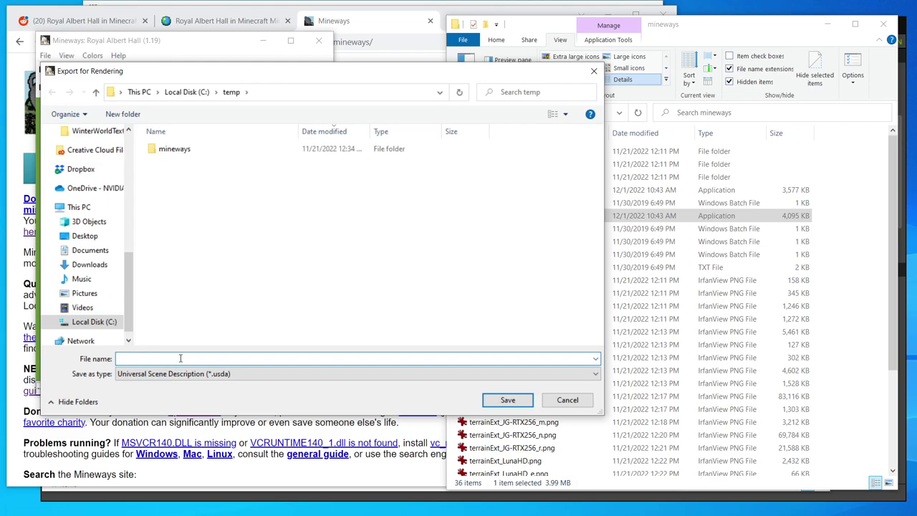
pyautogui.write('rah')
pyautogui.click(507, 401)
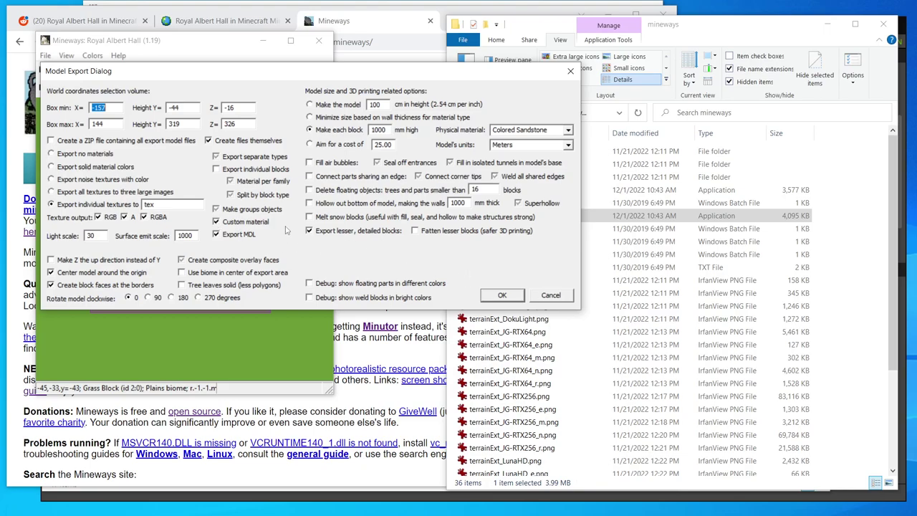
pyautogui.click(502, 295)
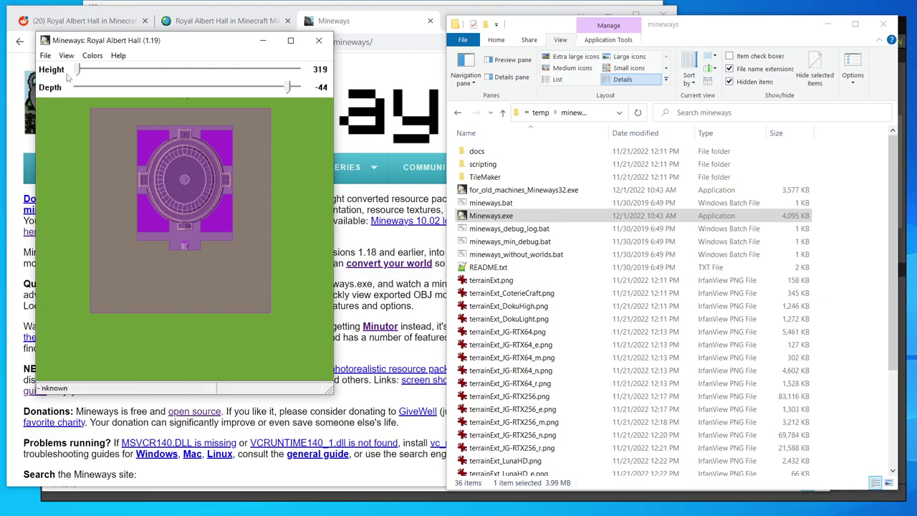
# - Choose terrainExt_JG-RTX64.png as the terrain file
pyautogui.click(45, 55)
pyautogui.moveTo(62, 116)
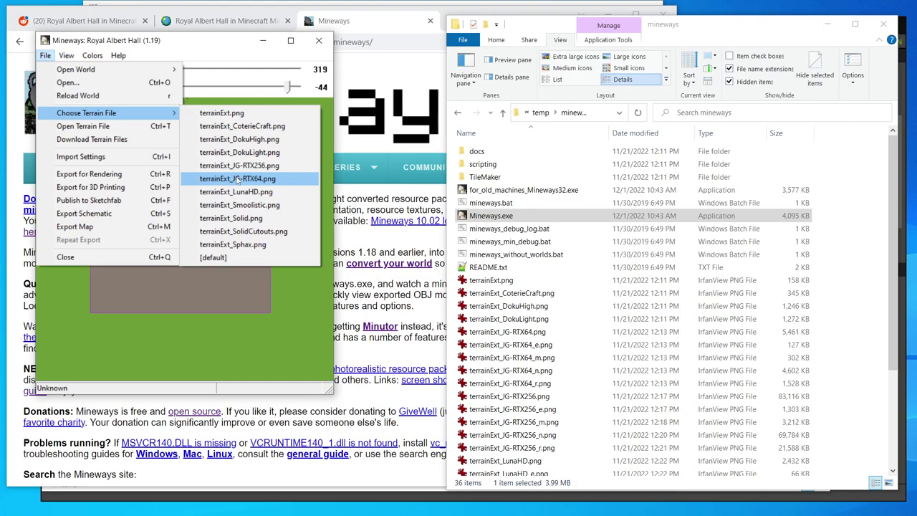
pyautogui.click(237, 180)
# - Export the selected area for rendering to temp as the Universal Scene Description file rah, with custom material and MDL export enabled
pyautogui.click(45, 55)
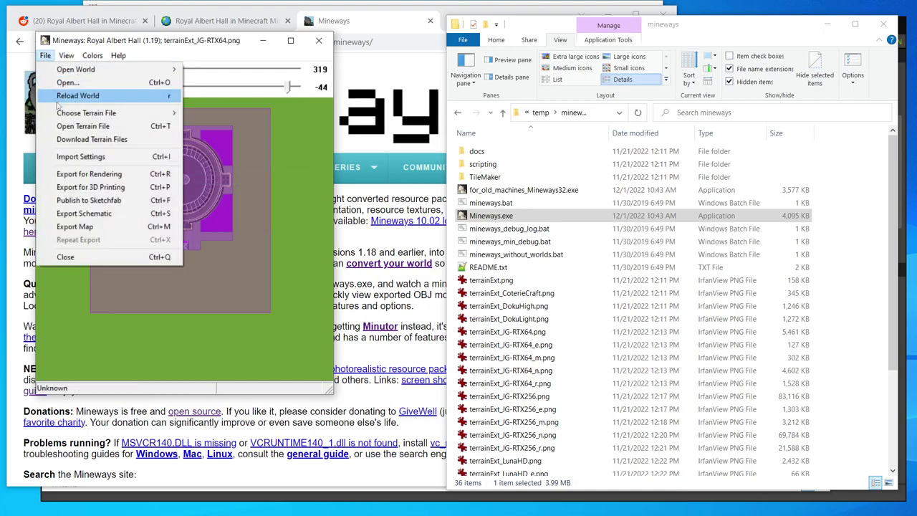
pyautogui.click(87, 176)
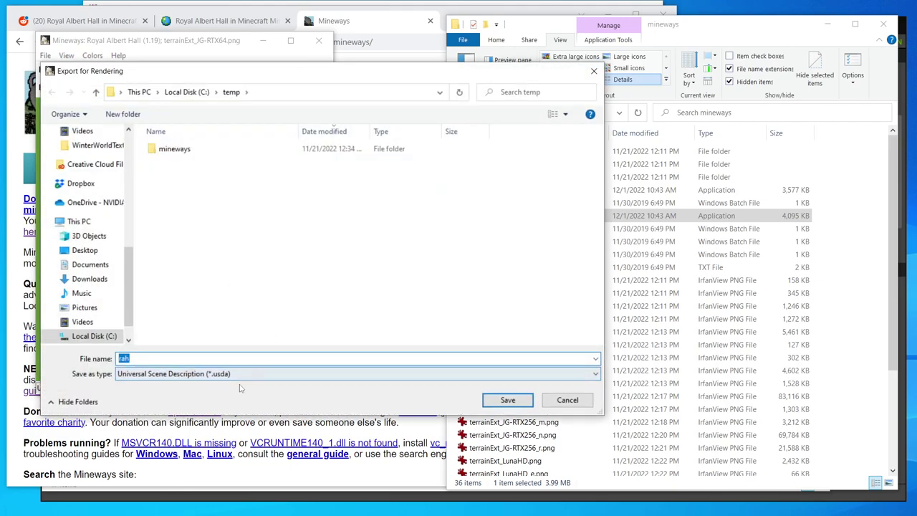
pyautogui.click(507, 399)
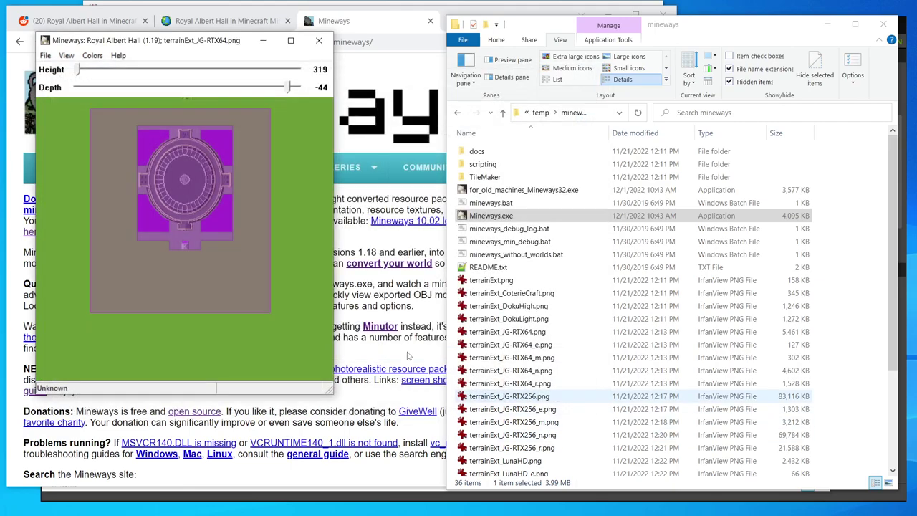
pyautogui.click(217, 222)
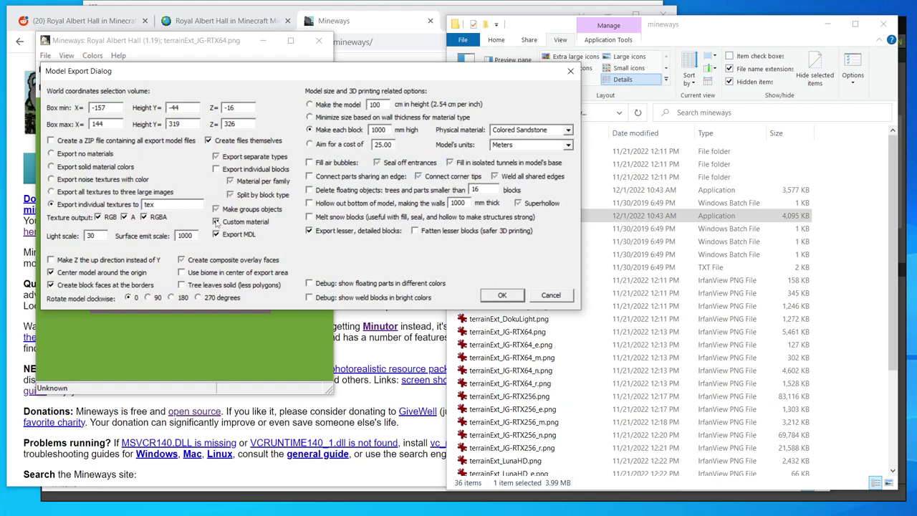
pyautogui.click(500, 297)
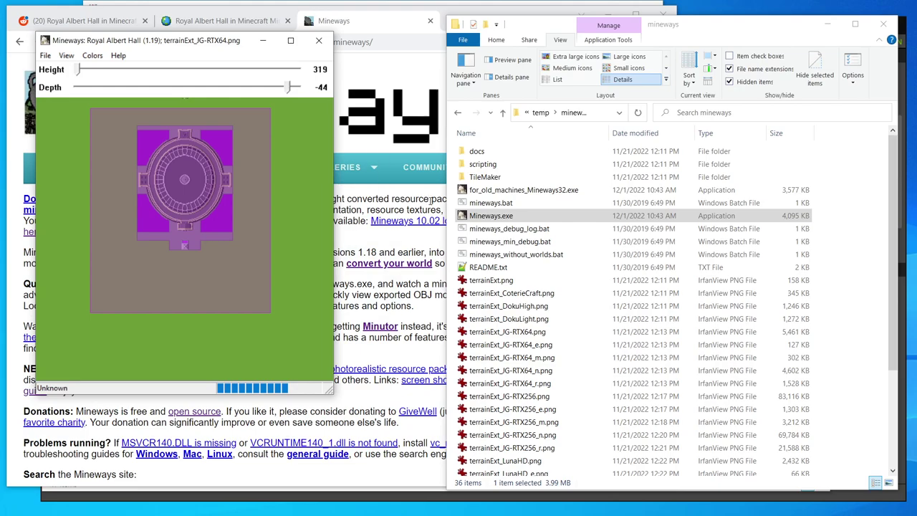
# - Check the temp folder for the exported rah.usda file and look inside the rah_materials folder
pyautogui.click(541, 113)
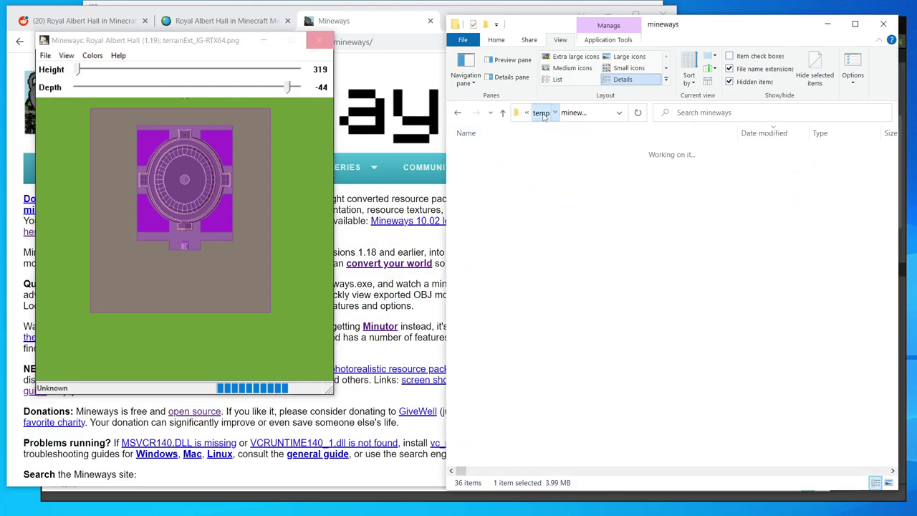
pyautogui.doubleClick(493, 163)
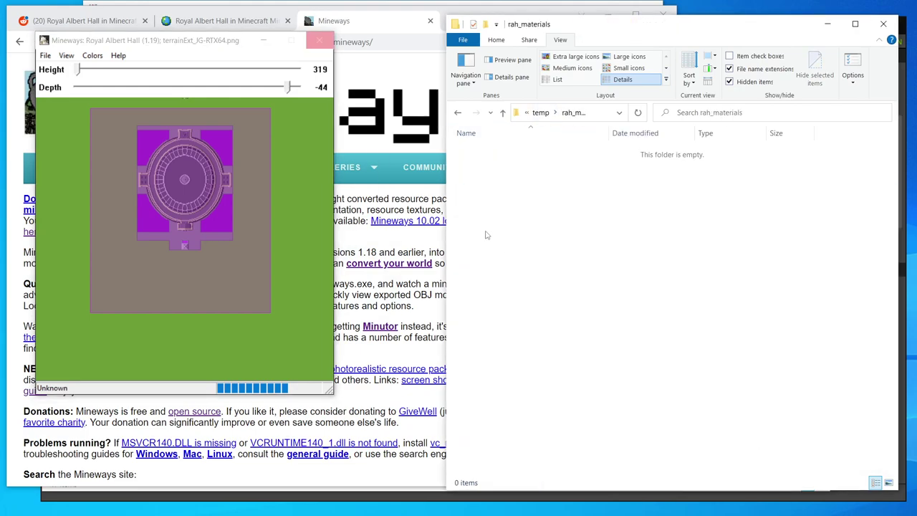
pyautogui.click(541, 112)
pyautogui.click(478, 153)
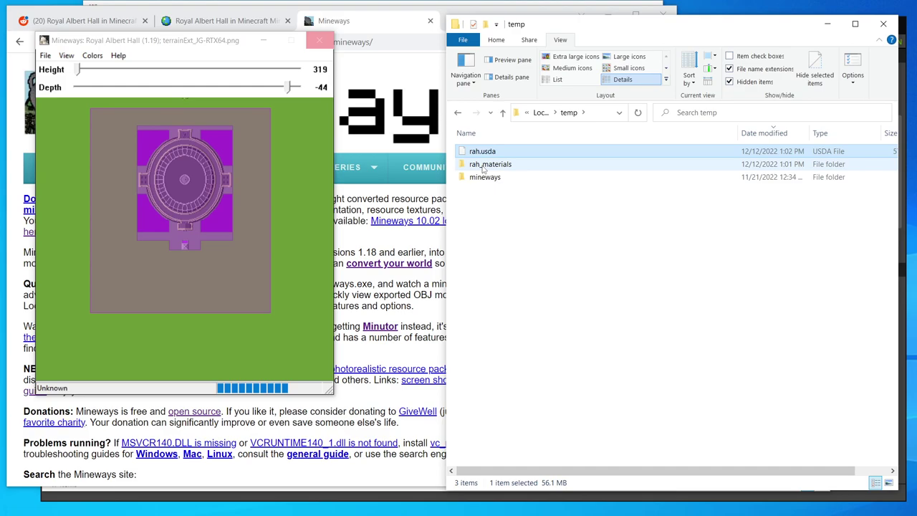
pyautogui.doubleClick(483, 166)
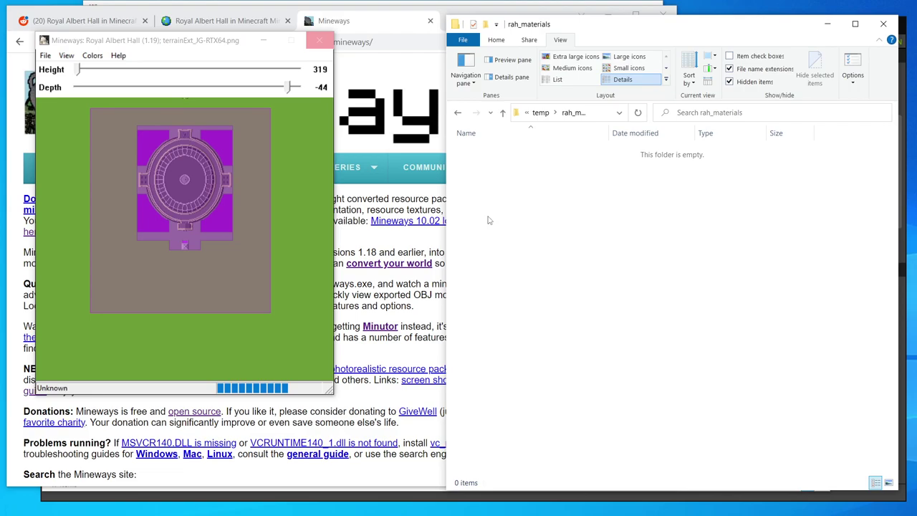
pyautogui.click(539, 112)
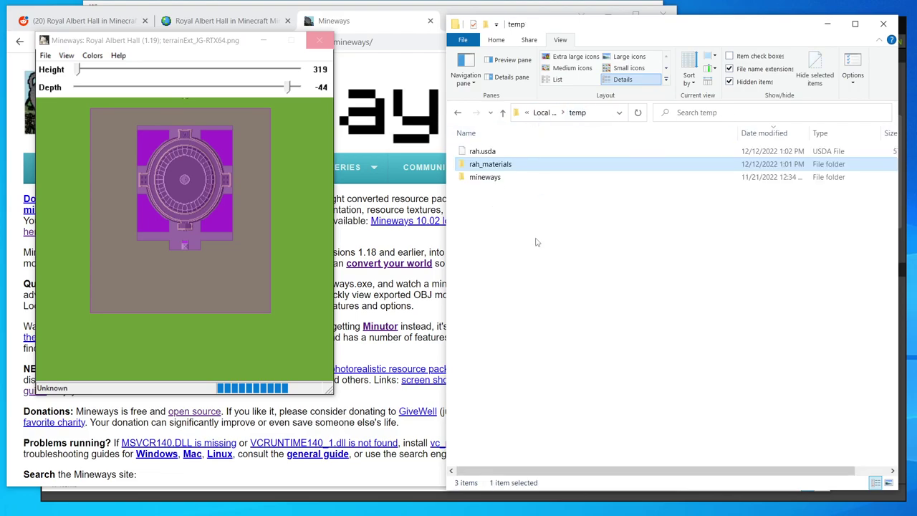
# - View terrainExt_JG-RTX64.png from the mineways folder and its _e, _m, _n and _r maps in IrfanView, and close the viewer
pyautogui.doubleClick(483, 177)
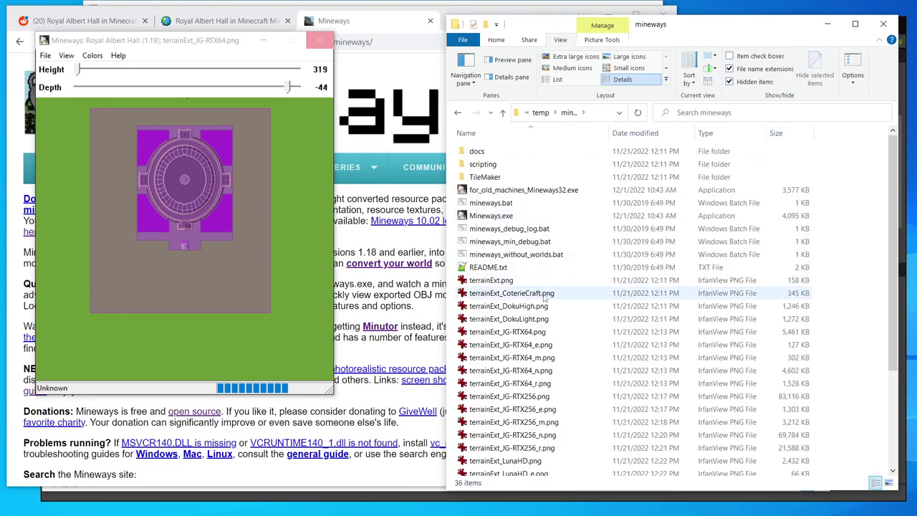
pyautogui.click(522, 332)
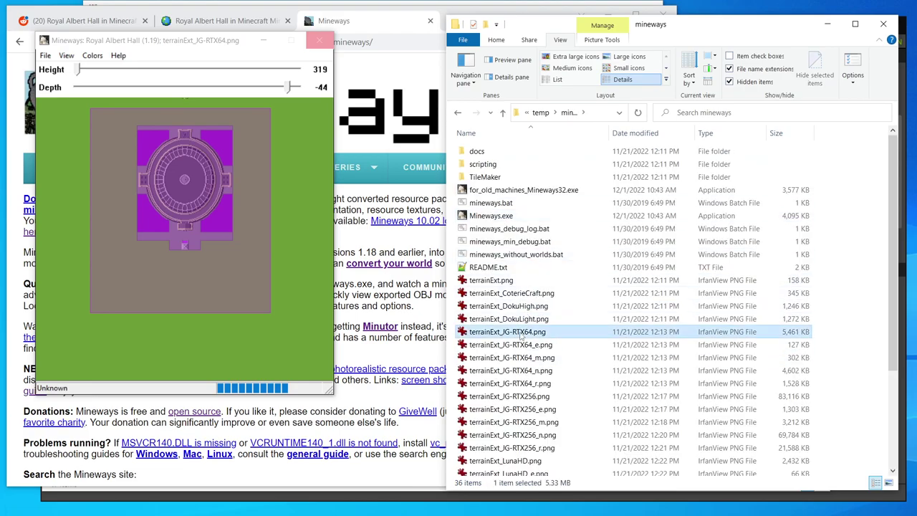
pyautogui.doubleClick(521, 332)
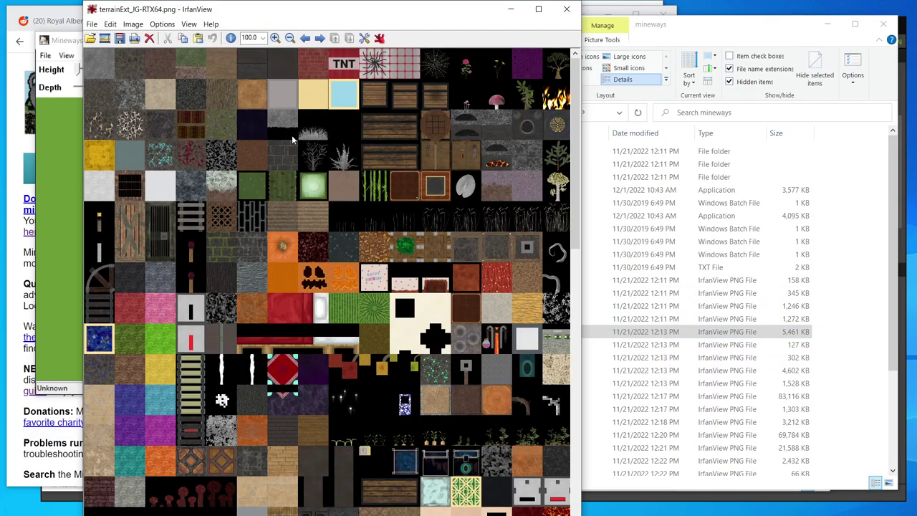
pyautogui.scroll(-3, 344, 193)
pyautogui.scroll(-3, 372, 225)
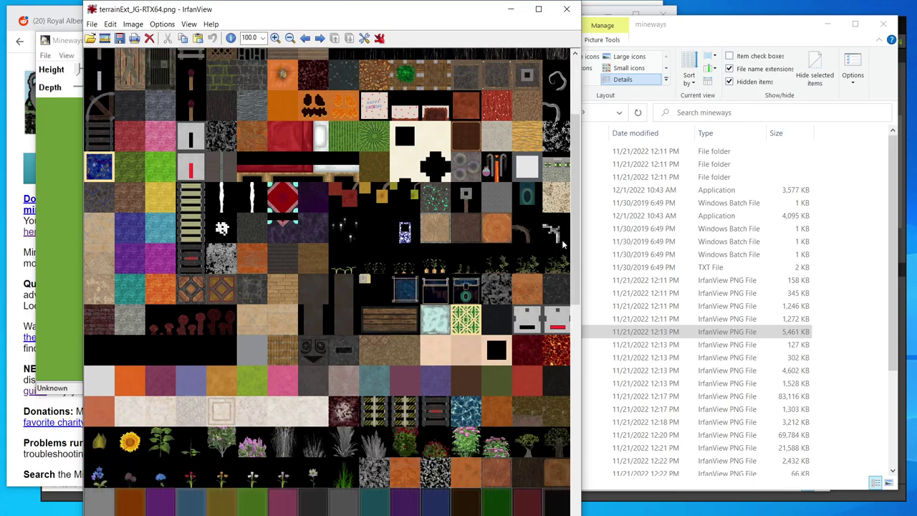
pyautogui.moveTo(576, 245)
pyautogui.mouseDown()
pyautogui.moveTo(573, 395)
pyautogui.moveTo(584, 411)
pyautogui.moveTo(581, 234)
pyautogui.mouseUp()
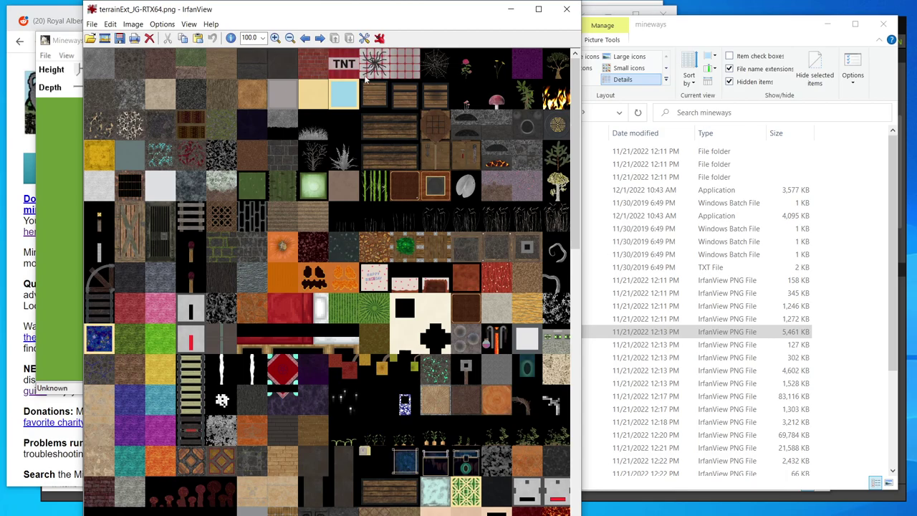
pyautogui.click(320, 38)
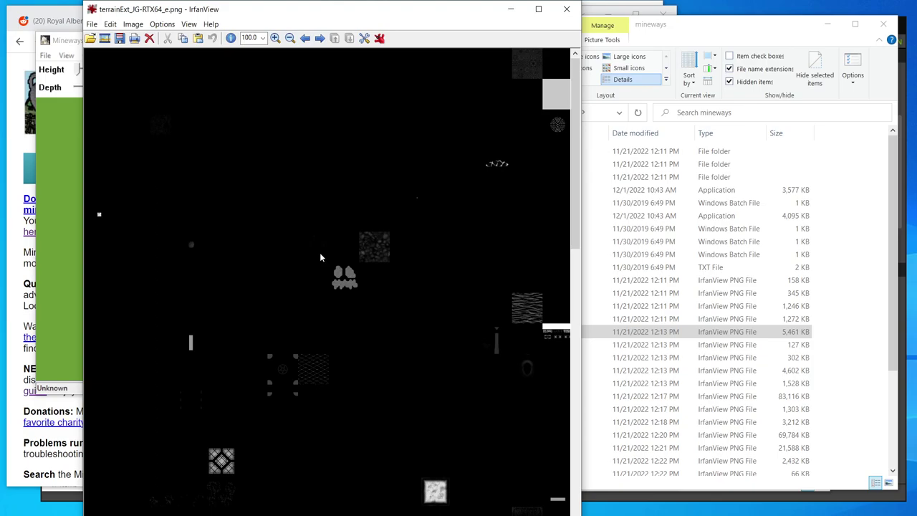
pyautogui.click(319, 38)
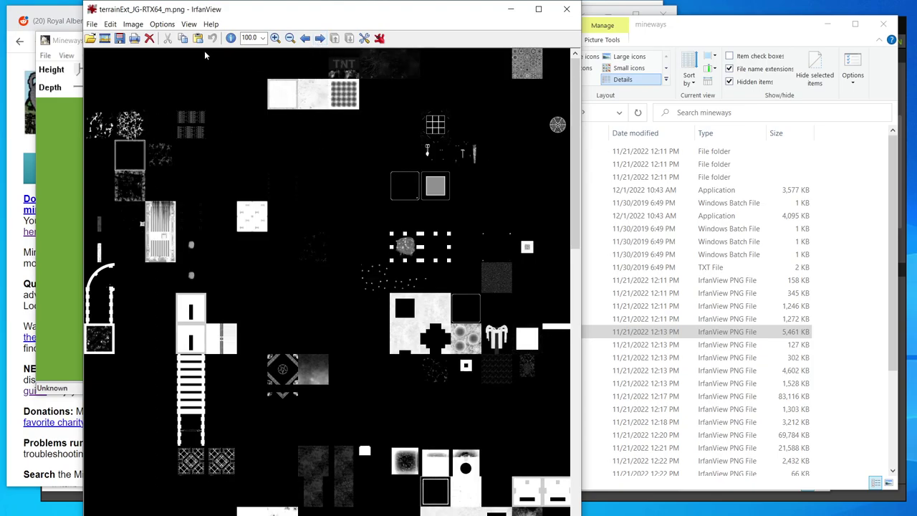
pyautogui.click(320, 39)
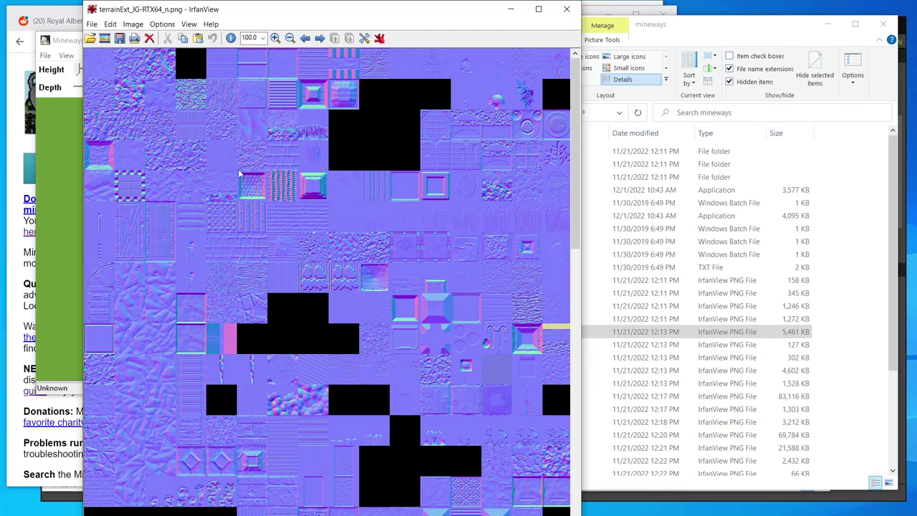
pyautogui.click(319, 39)
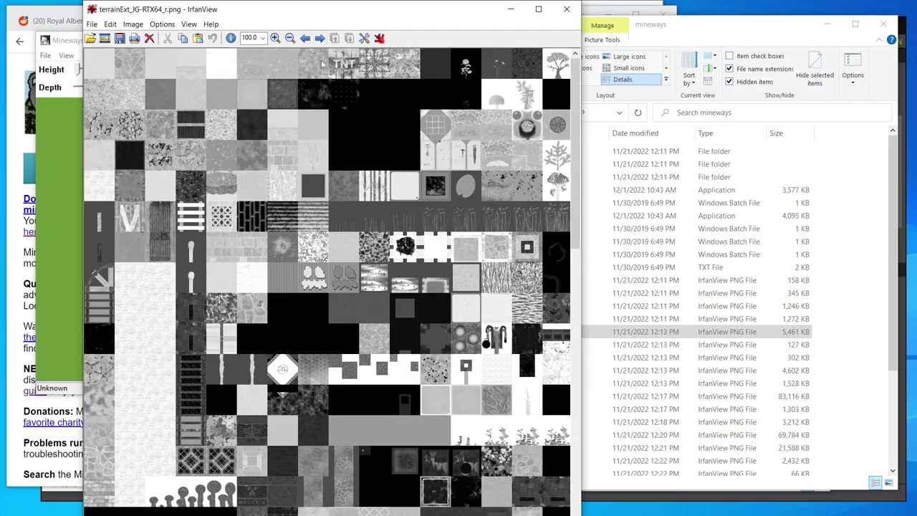
pyautogui.click(566, 9)
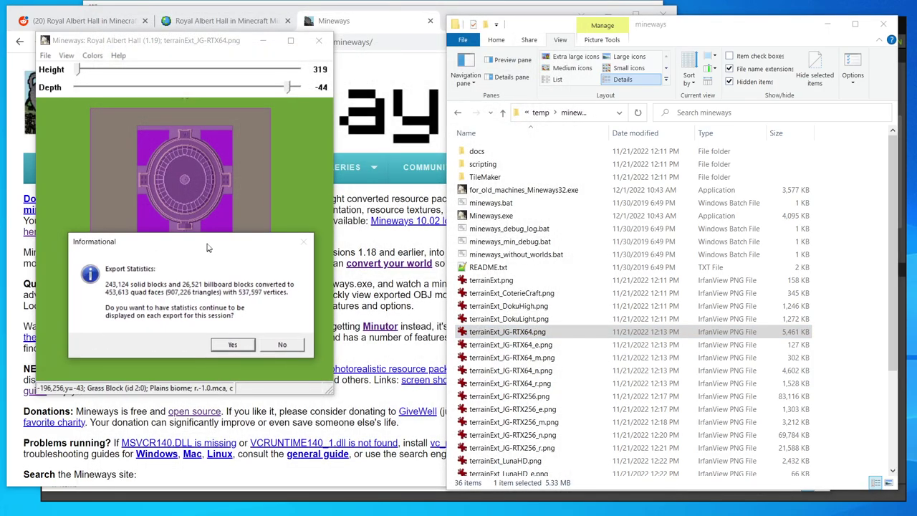
# - Decline showing export statistics for the rest of the session and examine the exported texture images in rah_materials\tex
pyautogui.click(281, 345)
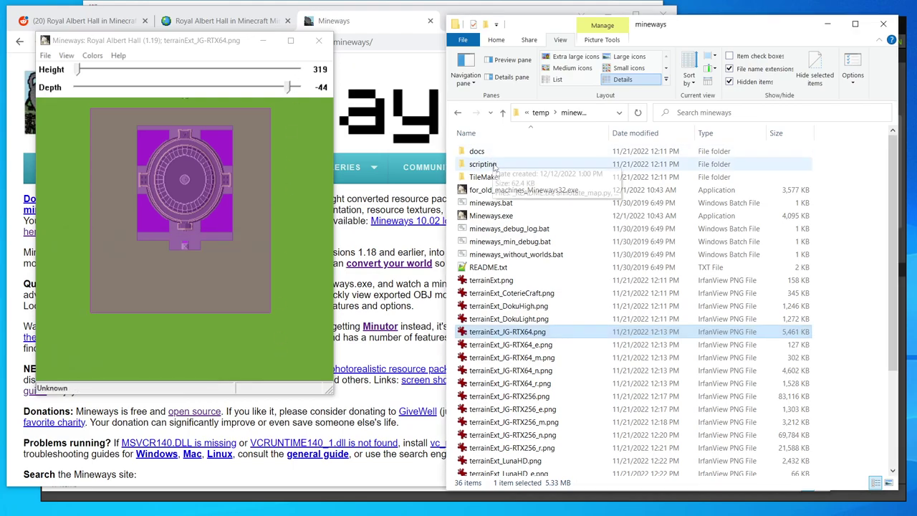
pyautogui.click(540, 112)
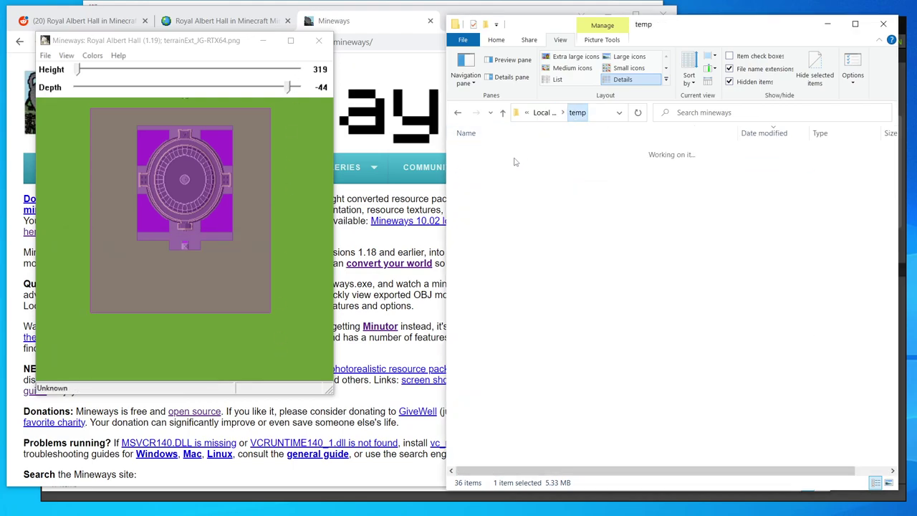
pyautogui.doubleClick(484, 164)
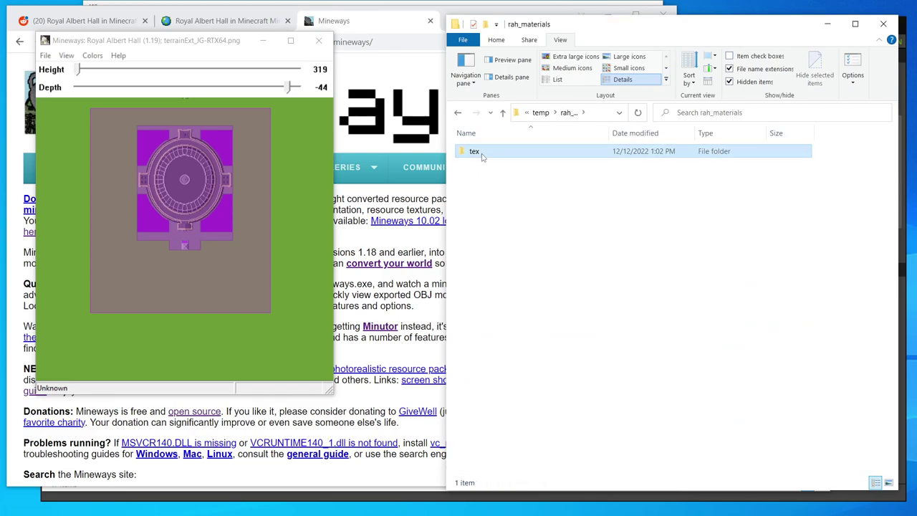
pyautogui.doubleClick(474, 152)
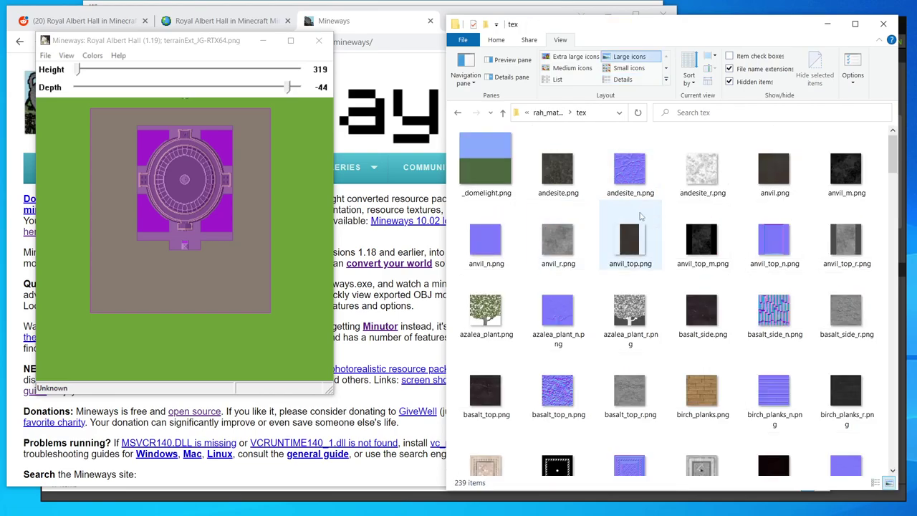
pyautogui.scroll(-20, 641, 216)
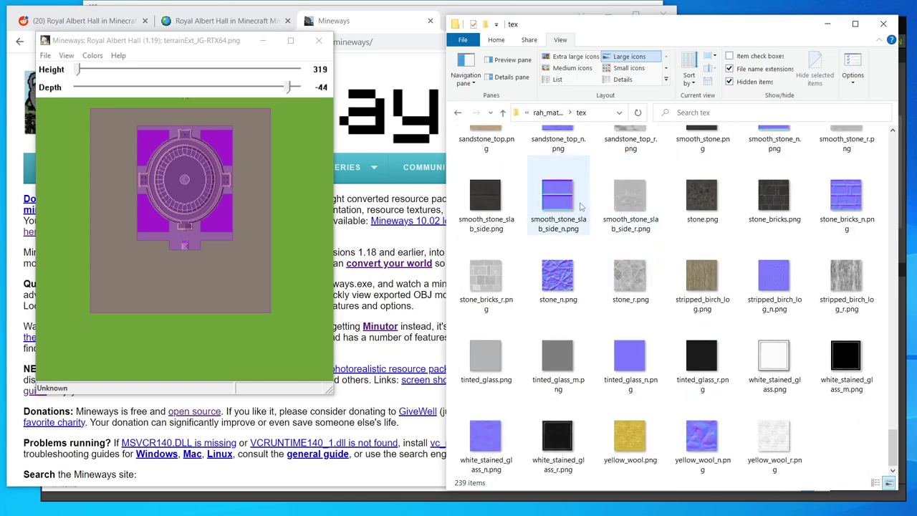
# - Return to the temp folder and close Mineways
pyautogui.click(457, 113)
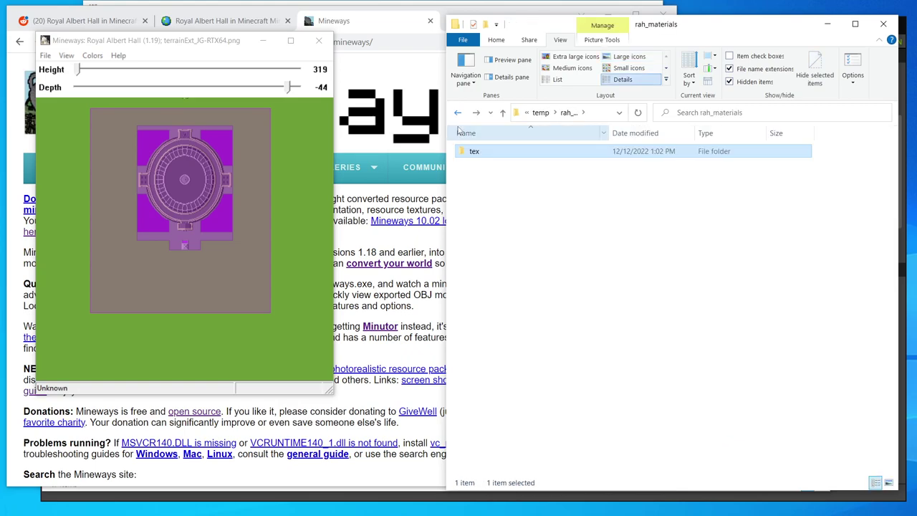
pyautogui.click(541, 114)
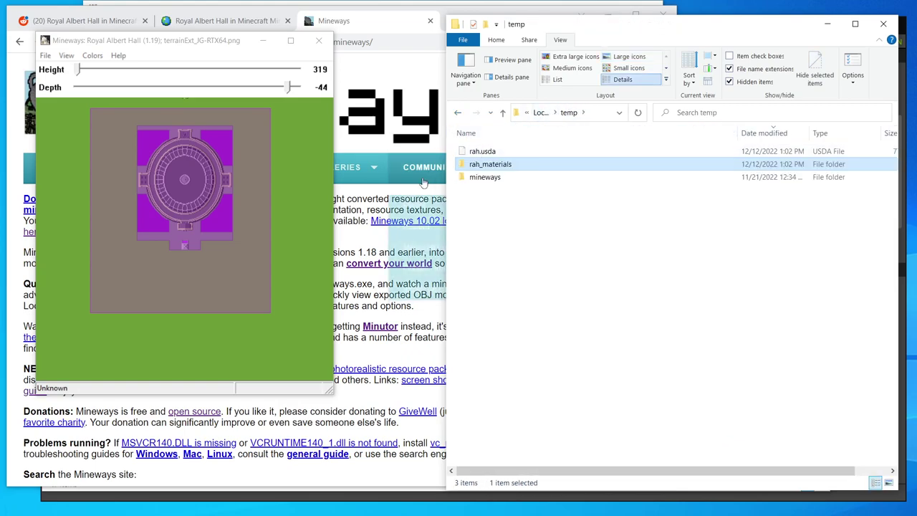
pyautogui.click(317, 41)
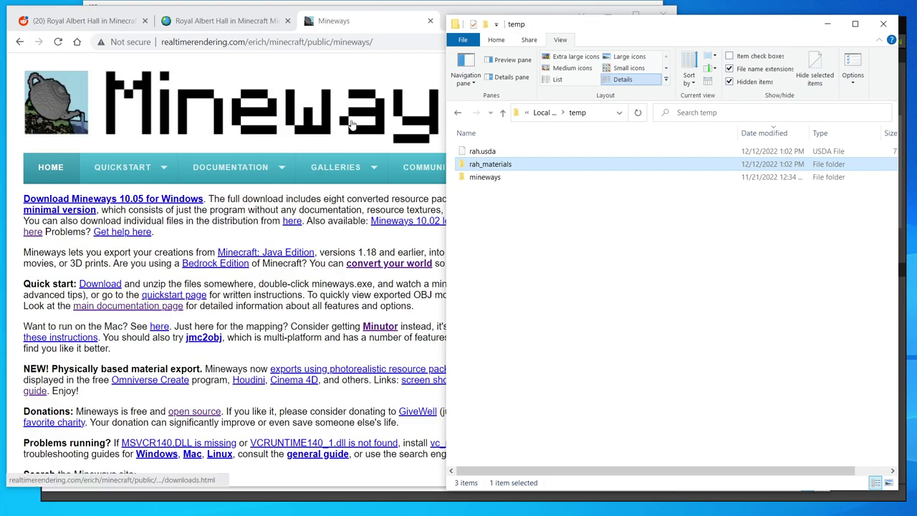
# - Switch to Omniverse Create and open rah.usda from the temp folder in it, without saving the current new stage
pyautogui.click(351, 124)
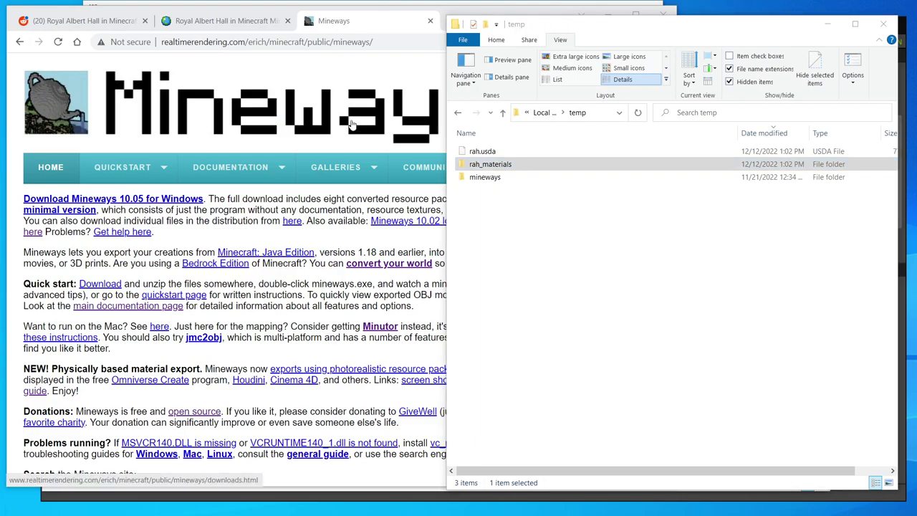
pyautogui.hotkey('alt', 'Tab')
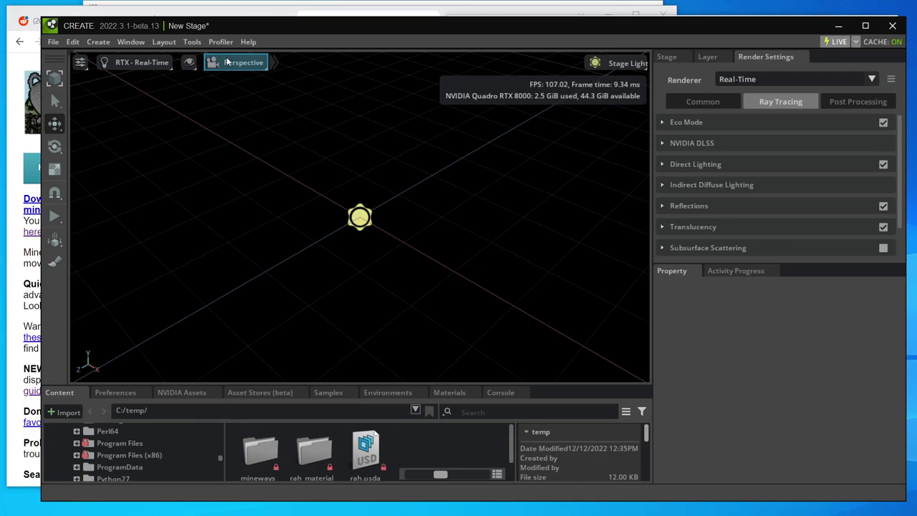
pyautogui.hotkey('alt', 'Tab')
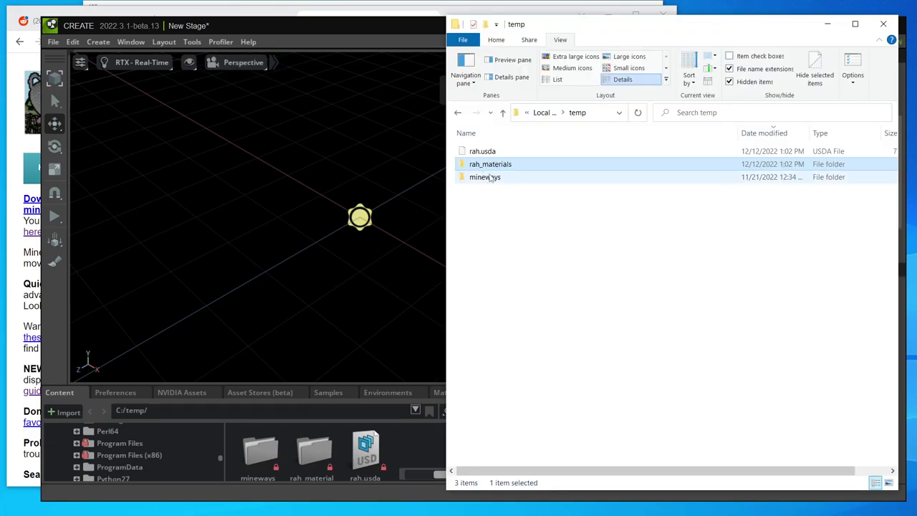
pyautogui.moveTo(484, 153); pyautogui.dragTo(337, 215)
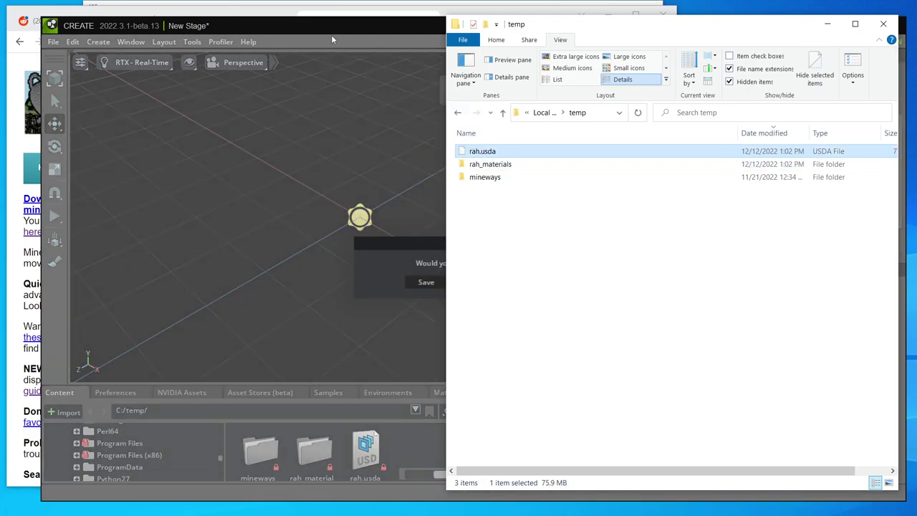
pyautogui.click(335, 34)
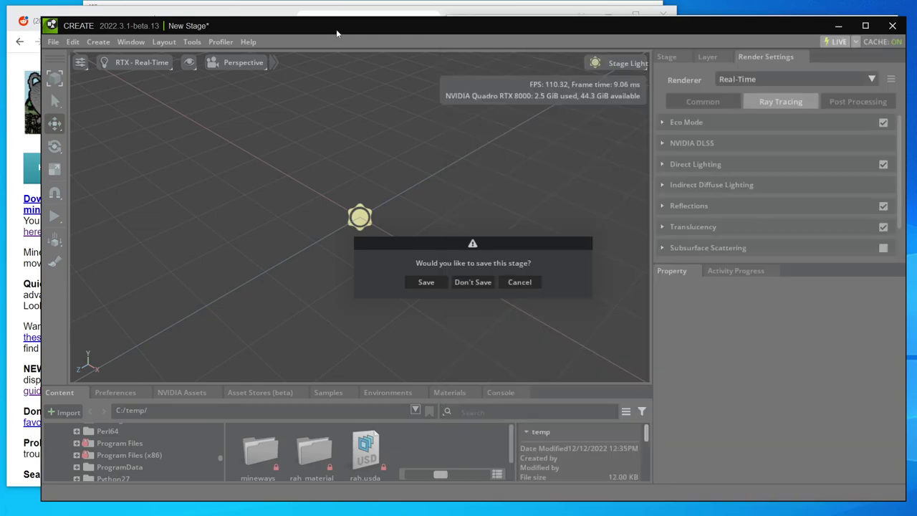
pyautogui.click(472, 281)
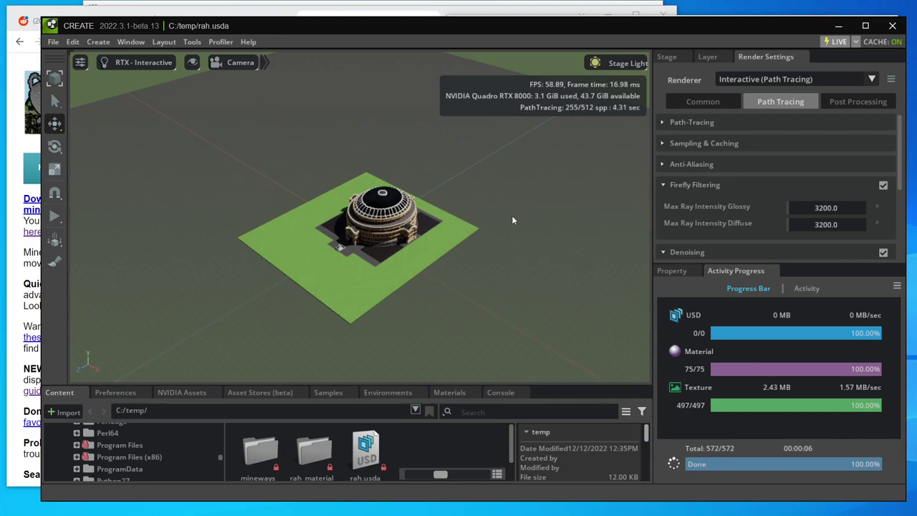
# - Adjust the viewport's navigation speed and fly the camera down to the hall's arched front entrance beside the monument
pyautogui.moveTo(512, 214)
pyautogui.mouseDown(button='right')
pyautogui.moveTo(514, 224)
pyautogui.moveTo(457, 207)
pyautogui.mouseUp(button='right')
pyautogui.press('w')
pyautogui.click(80, 63)
pyautogui.moveTo(120, 89)
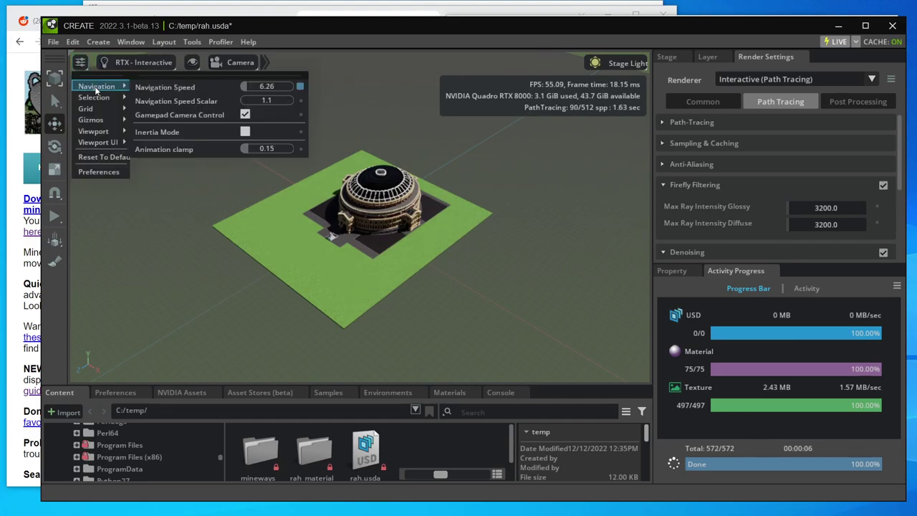
pyautogui.moveTo(244, 87); pyautogui.dragTo(267, 87)
pyautogui.moveTo(489, 171)
pyautogui.mouseDown(button='right')
pyautogui.moveTo(499, 183)
pyautogui.moveTo(506, 163)
pyautogui.moveTo(596, 178)
pyautogui.moveTo(577, 123)
pyautogui.moveTo(571, 4)
pyautogui.moveTo(694, 9)
pyautogui.moveTo(683, 5)
pyautogui.moveTo(519, 207)
pyautogui.moveTo(547, 152)
pyautogui.moveTo(537, 169)
pyautogui.mouseUp(button='right')
pyautogui.scroll(2, 596, 173)
pyautogui.press('w')
pyautogui.scroll(-1, 585, 149)
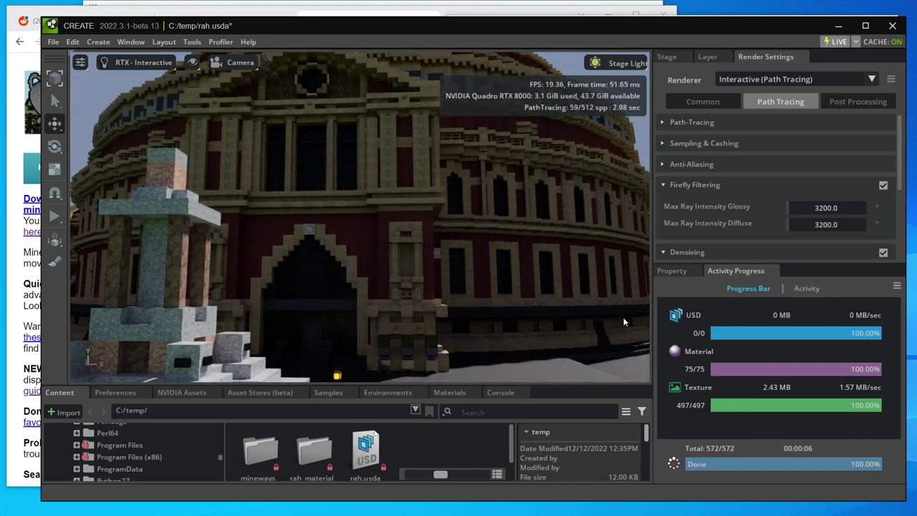
# - Set the Camera's focal length to 13.5
pyautogui.click(676, 55)
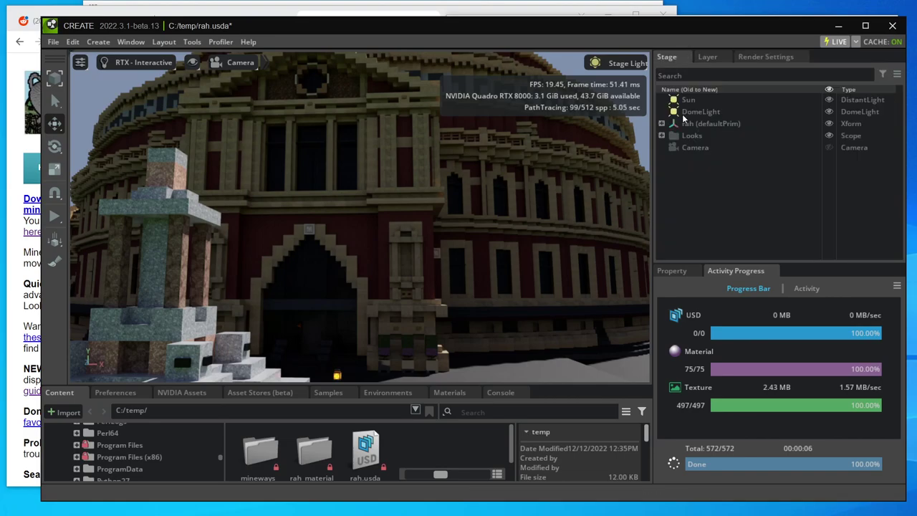
pyautogui.click(690, 148)
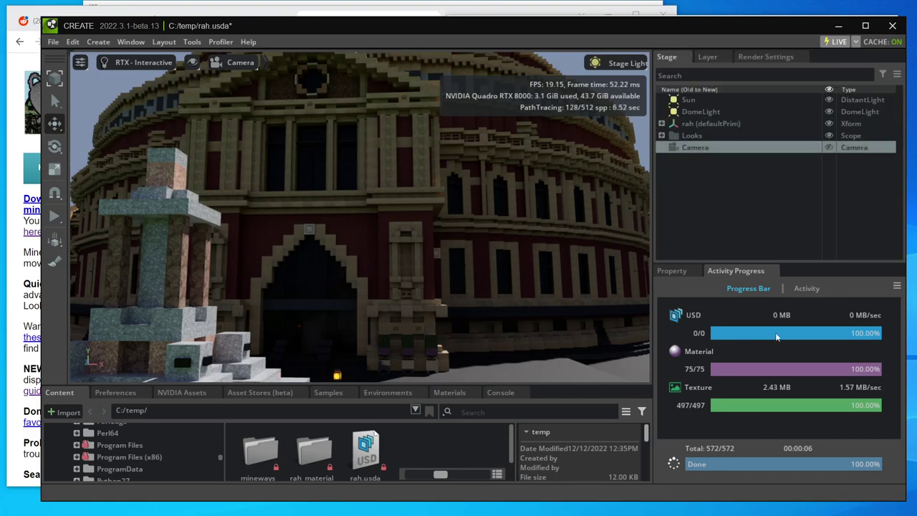
pyautogui.click(672, 271)
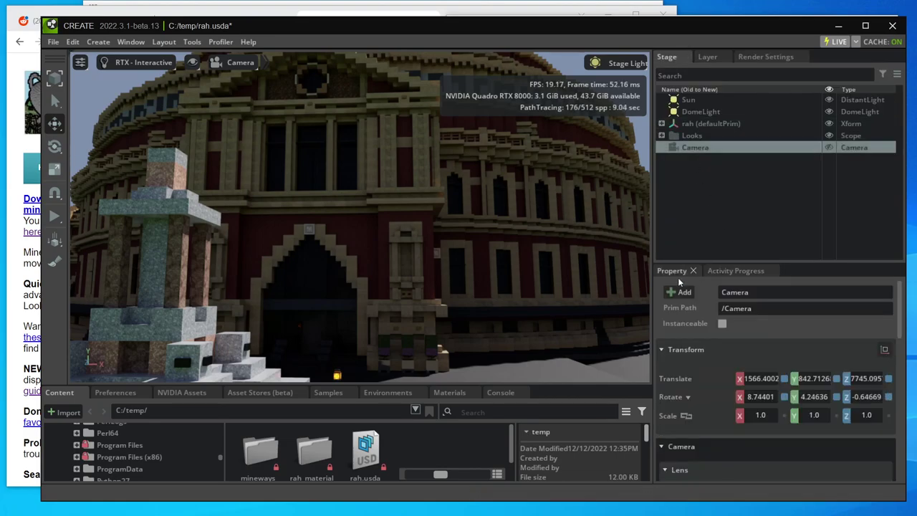
pyautogui.scroll(-3, 813, 416)
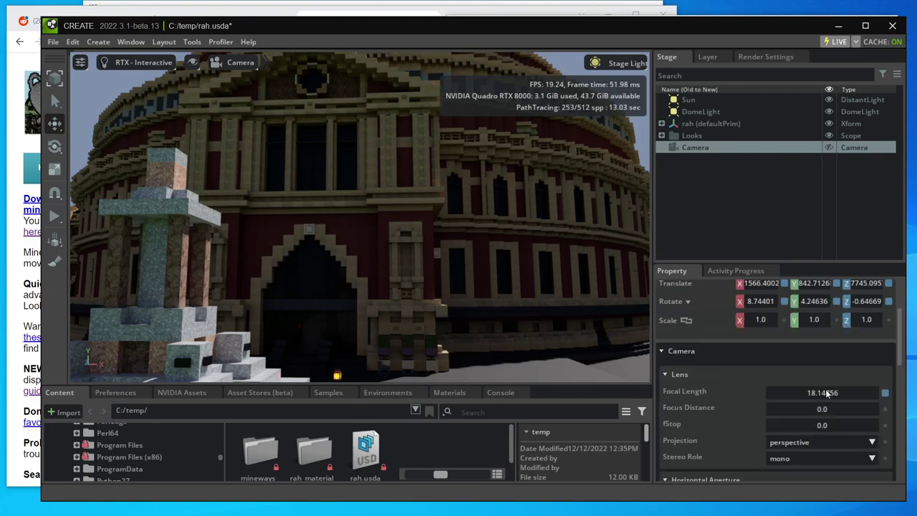
pyautogui.moveTo(825, 393); pyautogui.dragTo(803, 394)
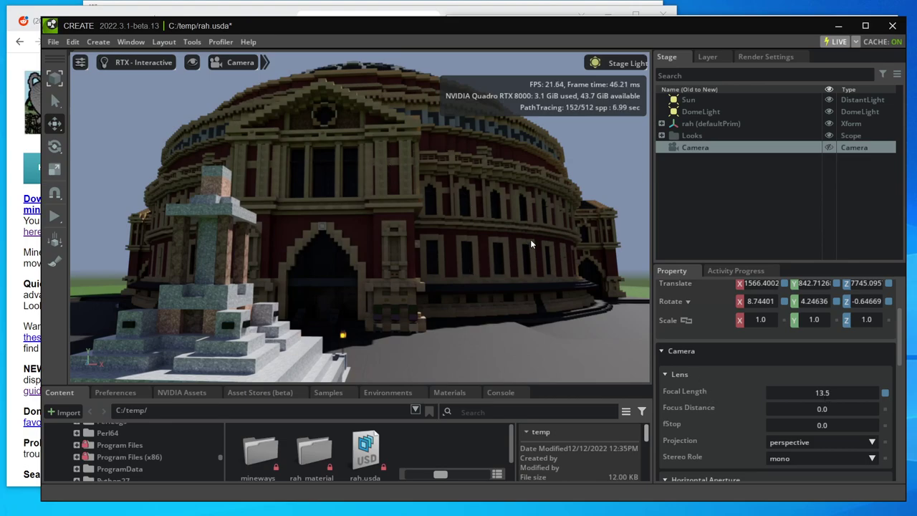
# - Set the Sun light's Y rotation to about 206.9
pyautogui.click(689, 99)
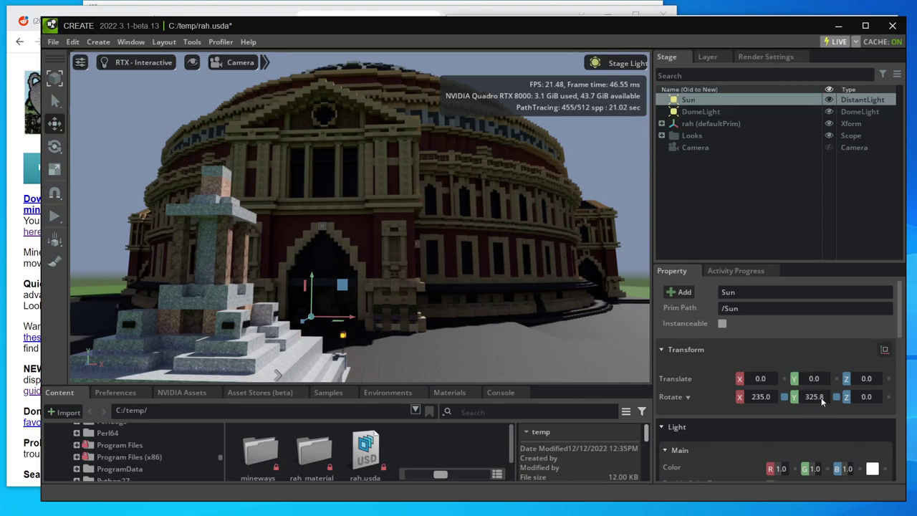
pyautogui.moveTo(822, 401)
pyautogui.mouseDown()
pyautogui.moveTo(476, 408)
pyautogui.moveTo(111, 391)
pyautogui.moveTo(354, 390)
pyautogui.moveTo(251, 403)
pyautogui.mouseUp()
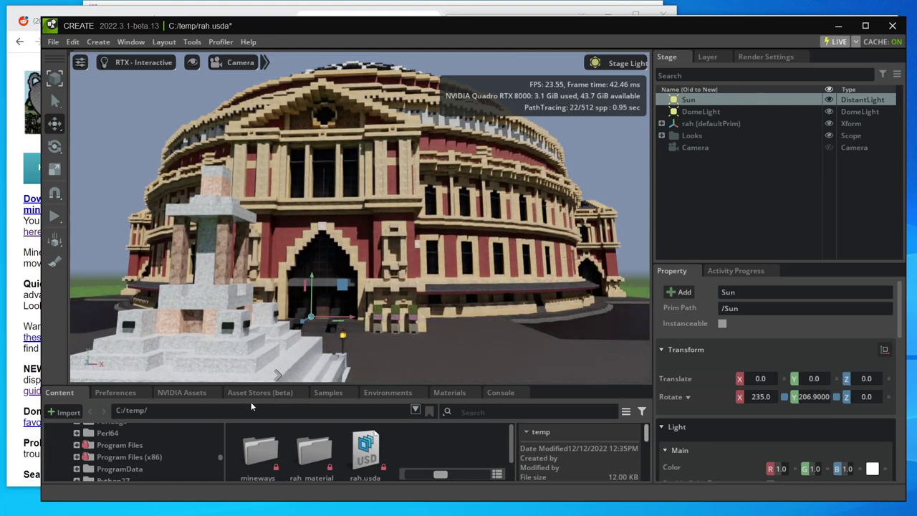
# - Reframe the camera on the hall's front entrance, with part of the monument in the foreground
pyautogui.scroll(5, 441, 312)
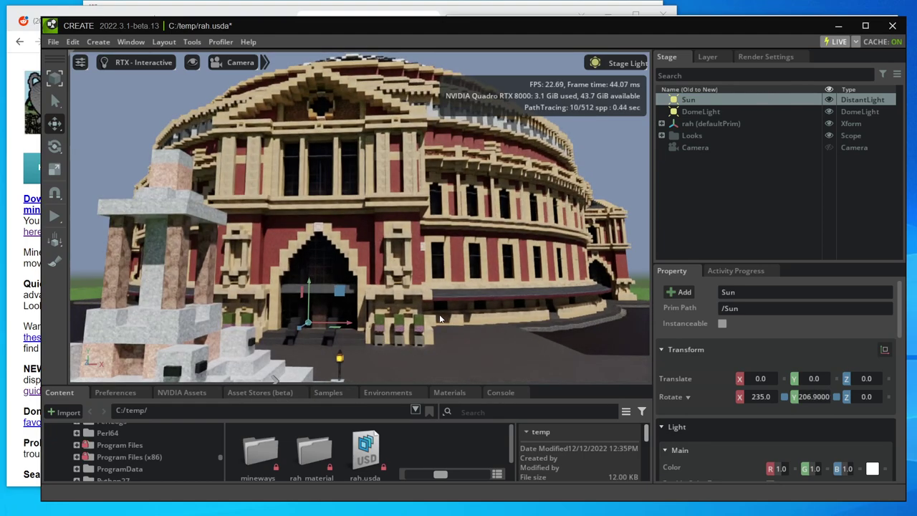
pyautogui.scroll(3, 436, 319)
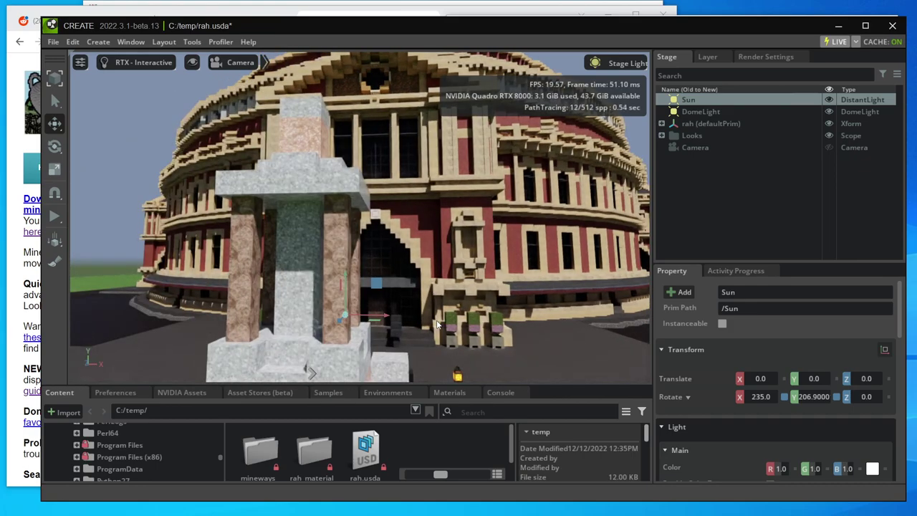
pyautogui.scroll(-3, 433, 323)
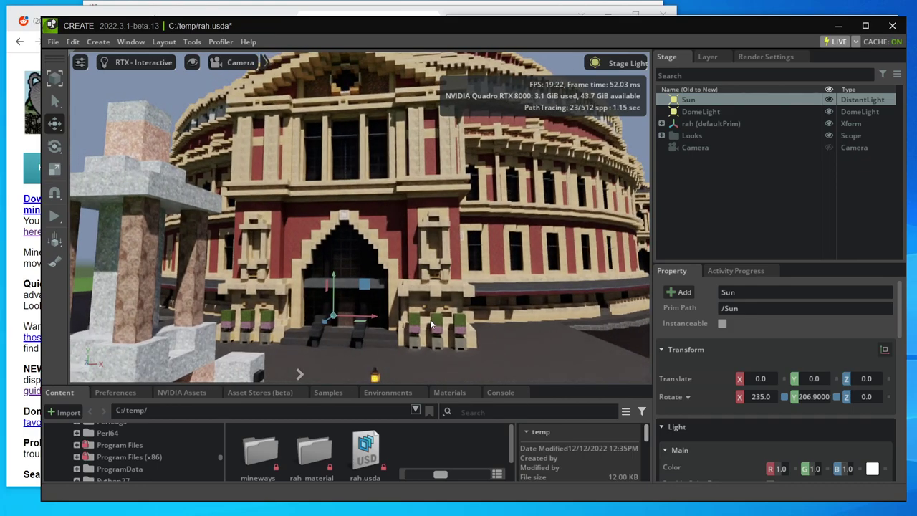
pyautogui.scroll(3, 430, 325)
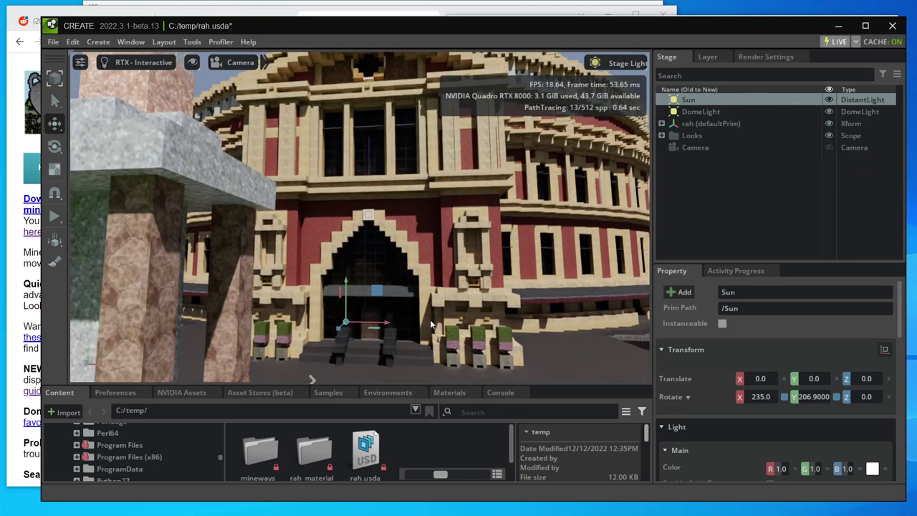
pyautogui.scroll(2, 430, 325)
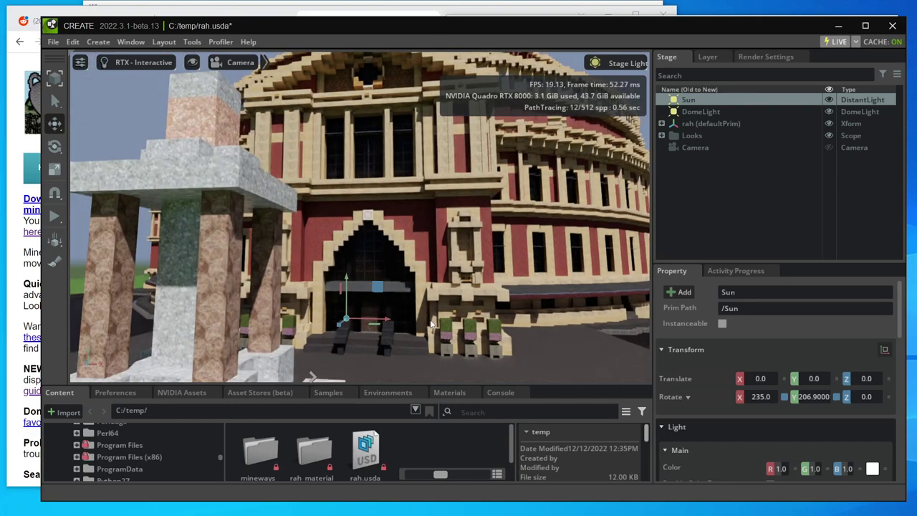
pyautogui.scroll(-3, 430, 324)
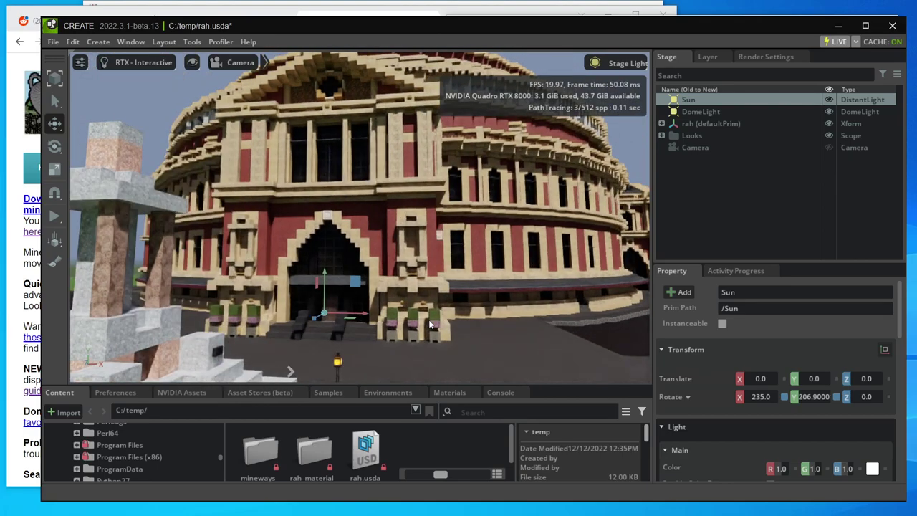
pyautogui.scroll(3, 431, 324)
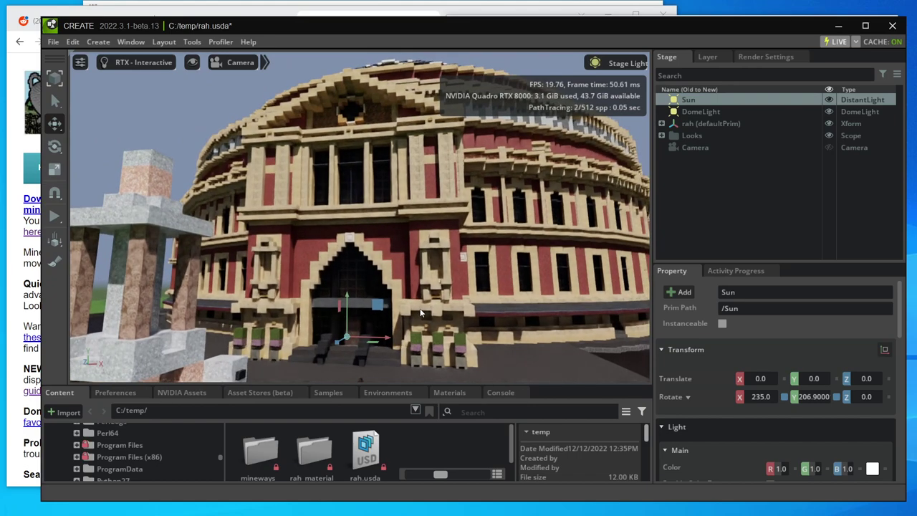
pyautogui.moveTo(422, 310); pyautogui.dragTo(428, 315, button='right')
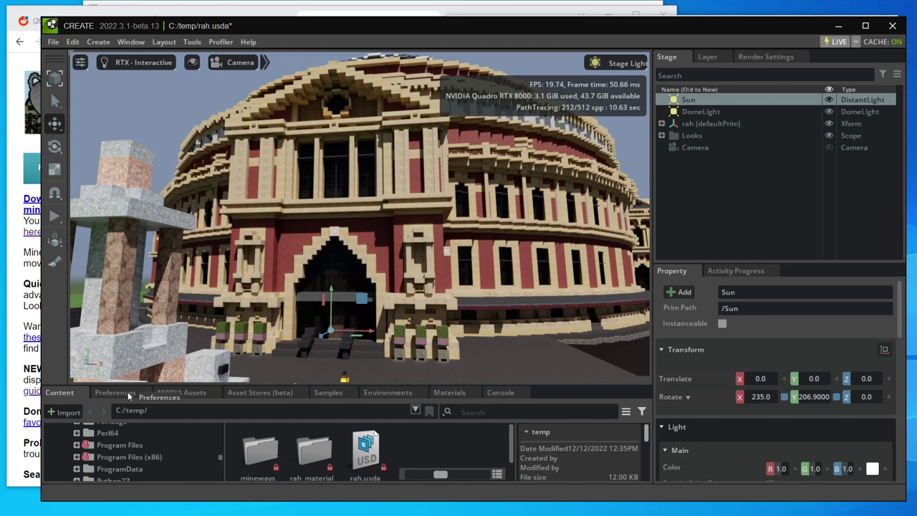
# - Check the Capture Screenshot preferences for the save path and the 3D viewport only option, and return to the content browser
pyautogui.click(74, 43)
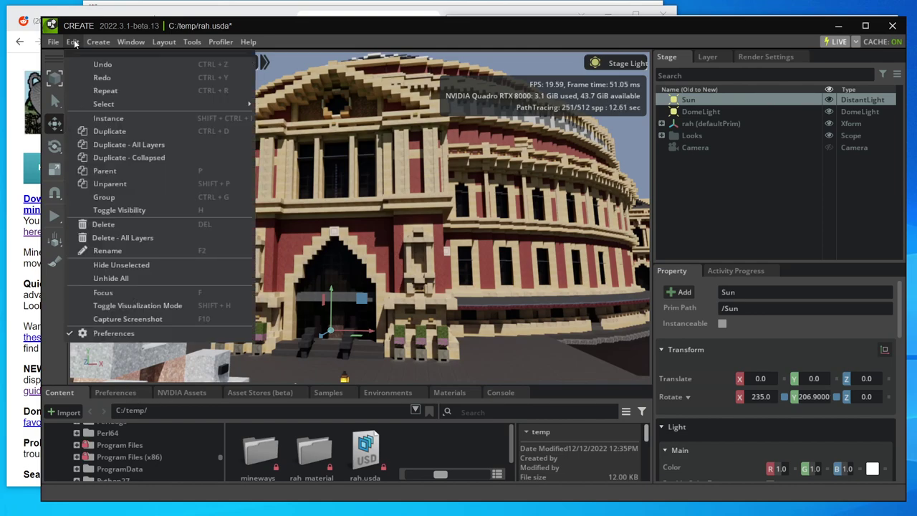
pyautogui.click(72, 42)
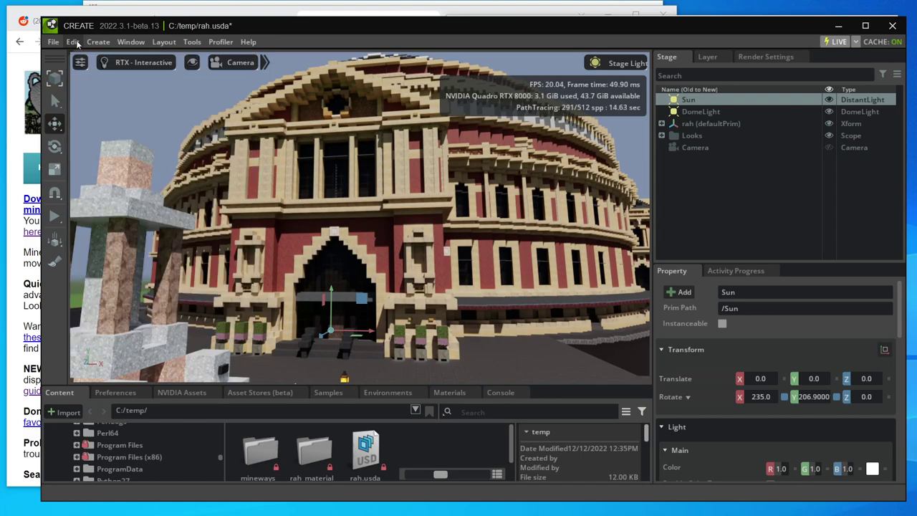
pyautogui.click(118, 393)
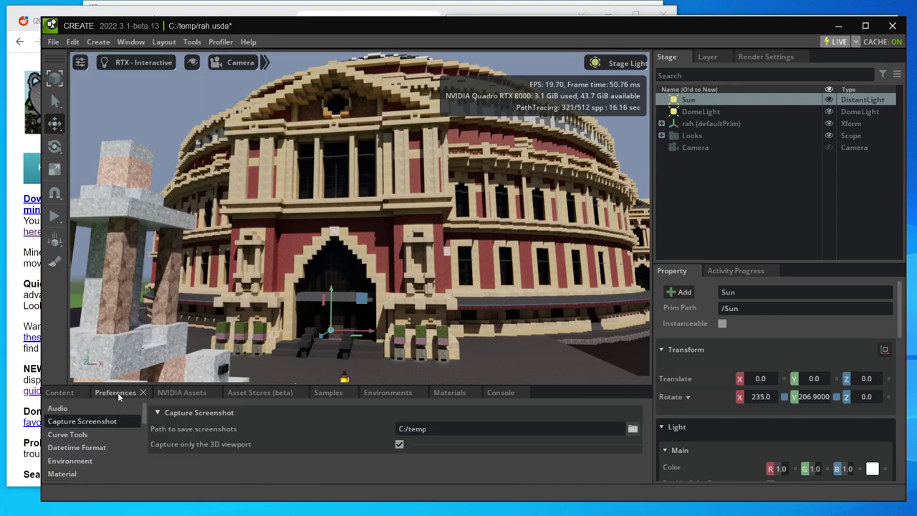
pyautogui.click(77, 422)
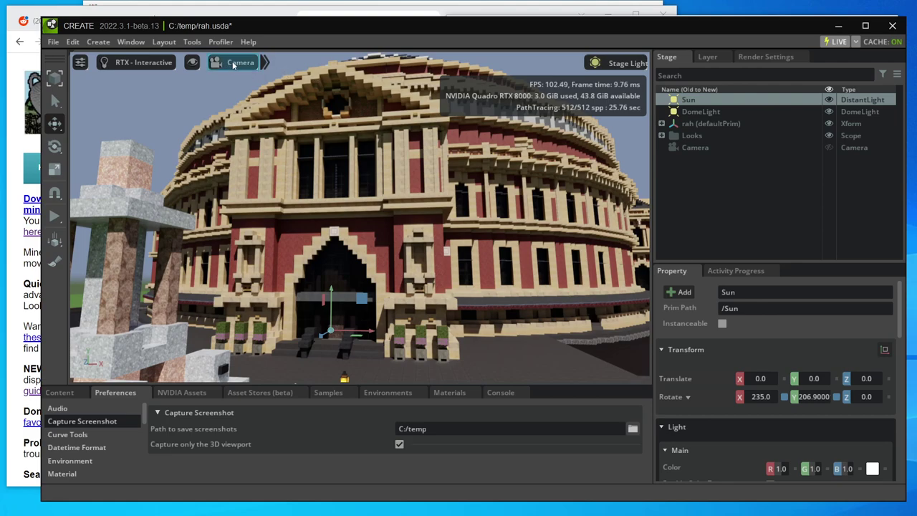
pyautogui.click(66, 394)
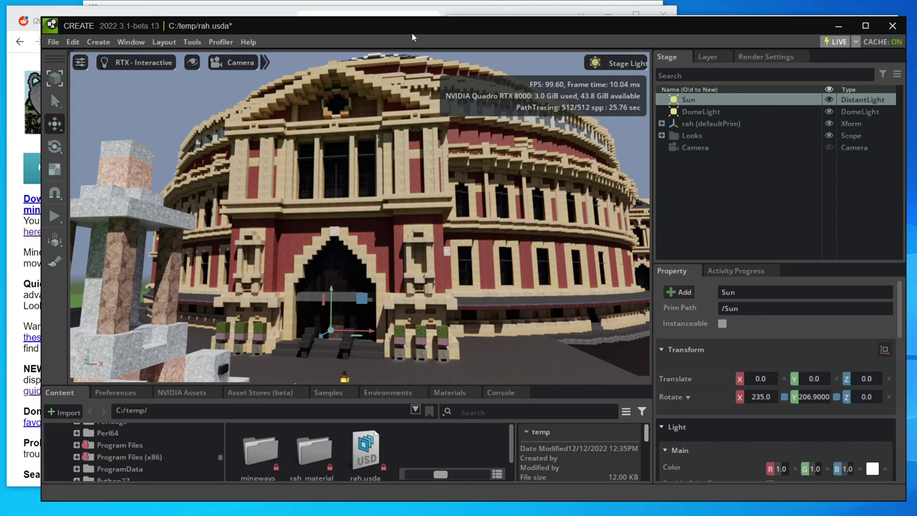
# - Capture a screenshot of the viewport, view the saved PNG from the temp folder in IrfanView and close the viewer
pyautogui.press('F10')
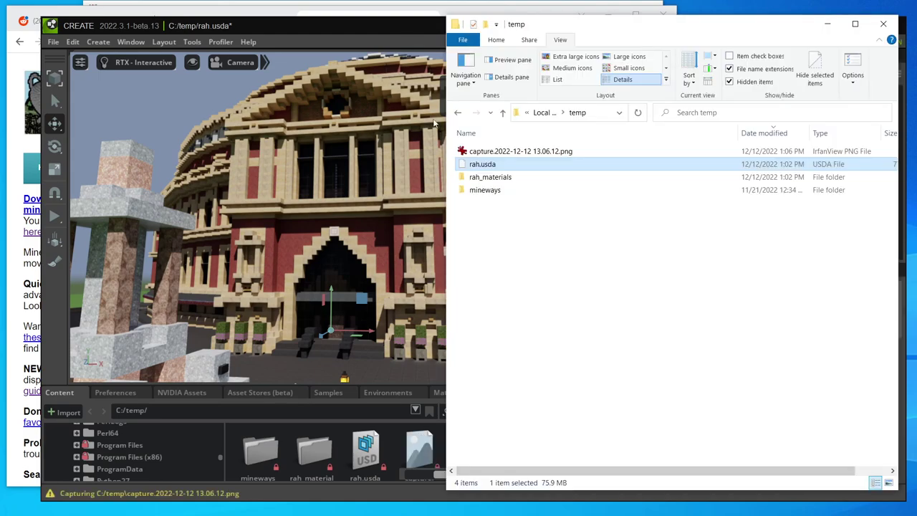
pyautogui.click(510, 153)
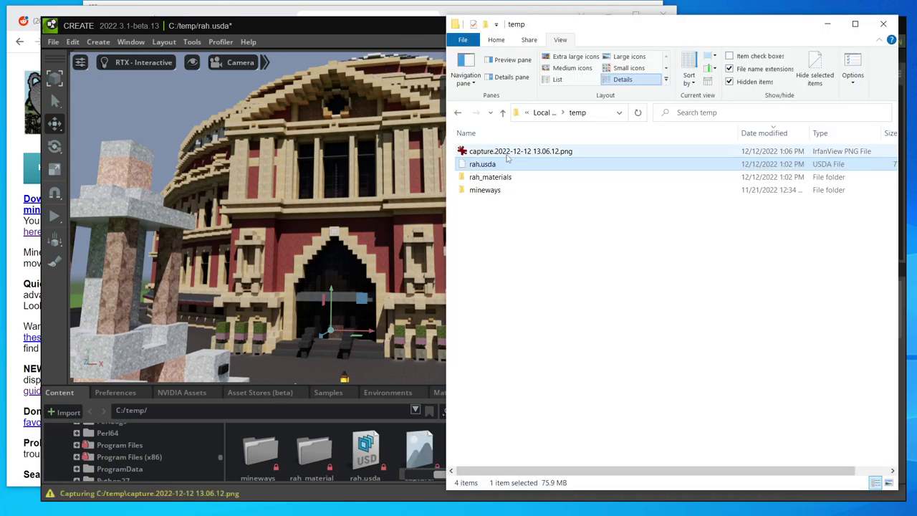
pyautogui.doubleClick(510, 152)
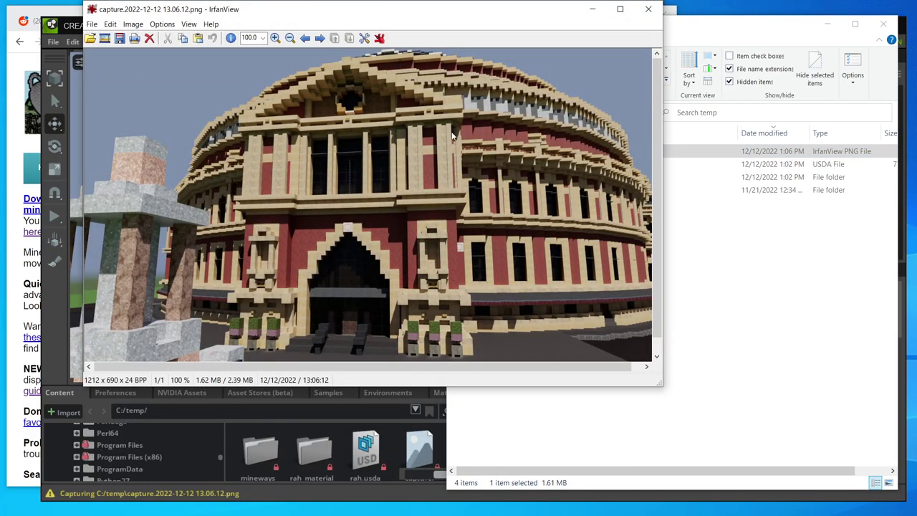
pyautogui.click(648, 9)
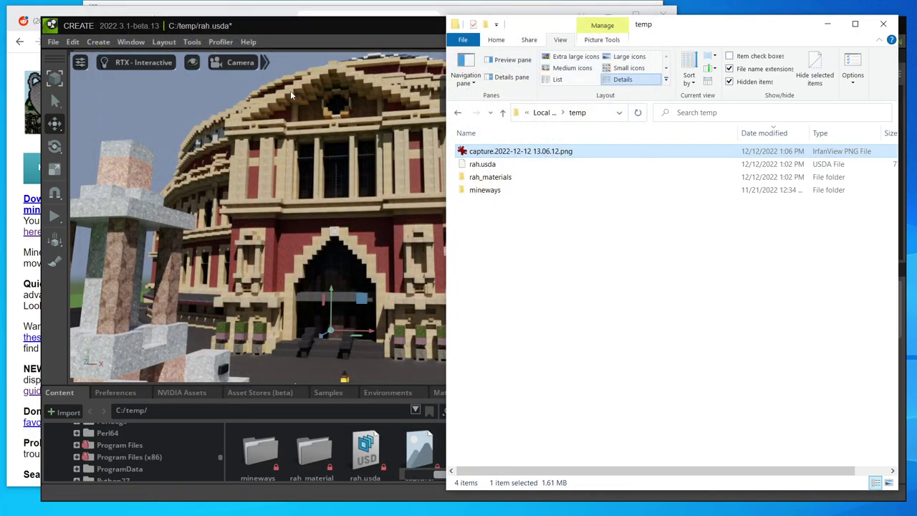
# - Return to Omniverse Create and shift the camera around the hall's front facade
pyautogui.click(266, 30)
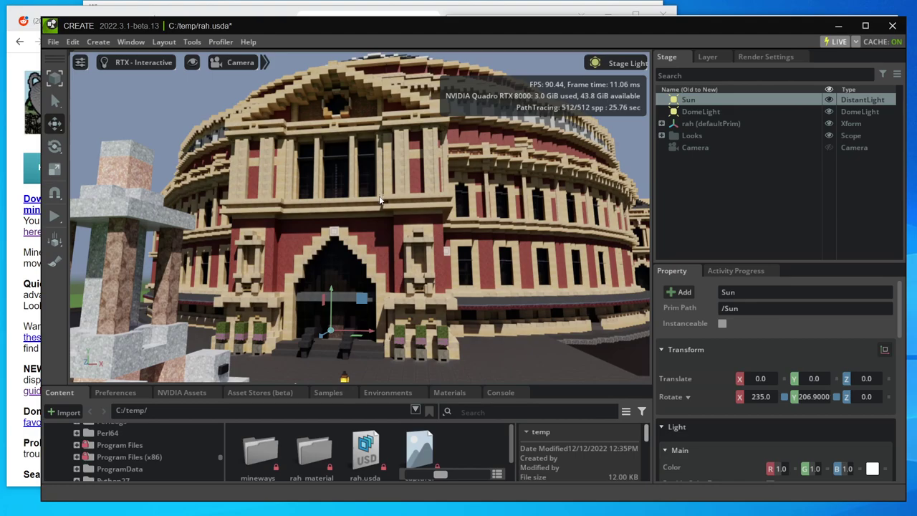
pyautogui.scroll(2, 385, 206)
pyautogui.scroll(2, 393, 215)
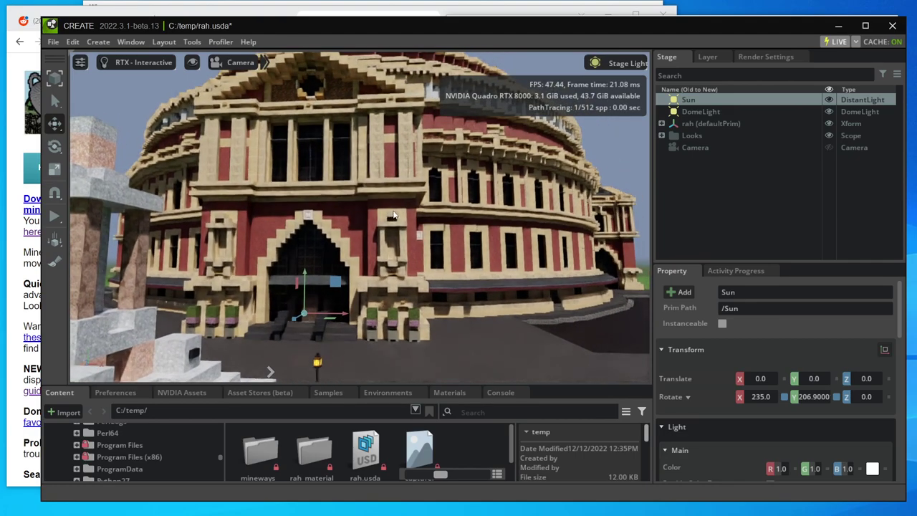
pyautogui.scroll(2, 393, 215)
pyautogui.scroll(1, 388, 213)
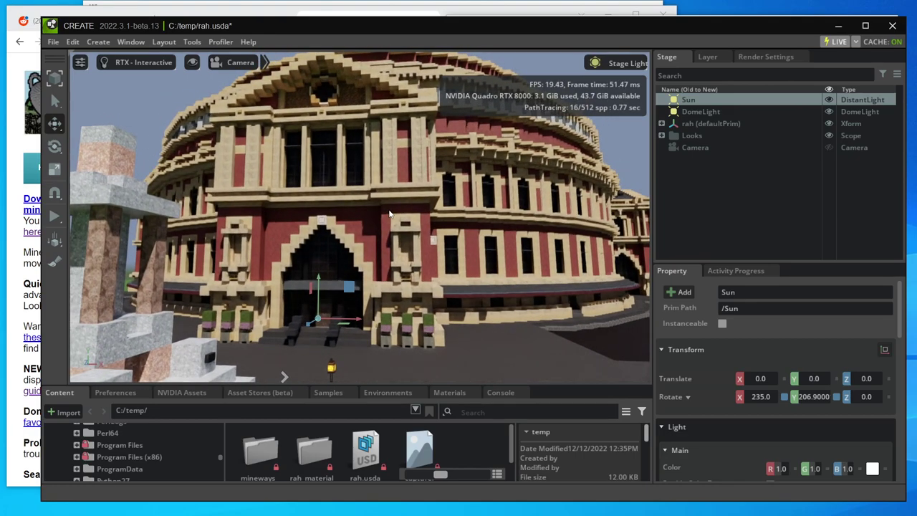
# - Move the camera forward through the hall's front wall into the dark interior
pyautogui.scroll(1, 393, 212)
pyautogui.scroll(3, 394, 215)
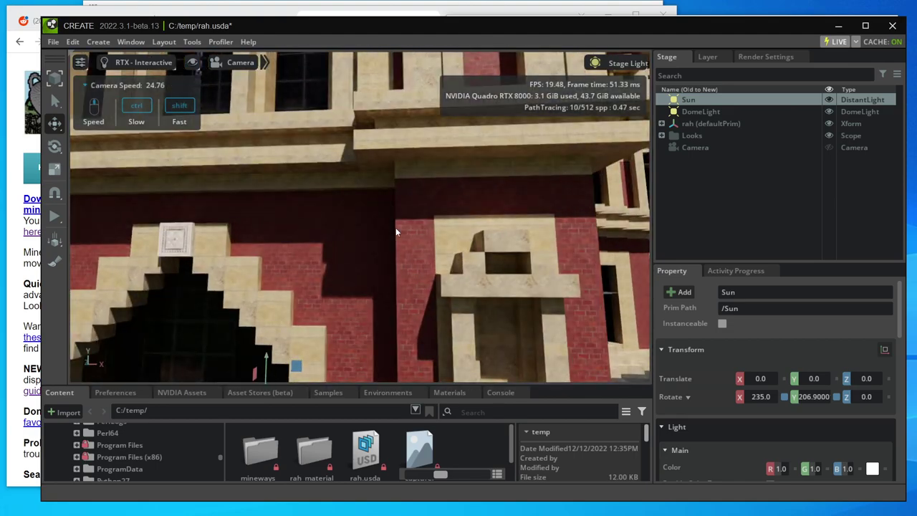
pyautogui.scroll(3, 395, 231)
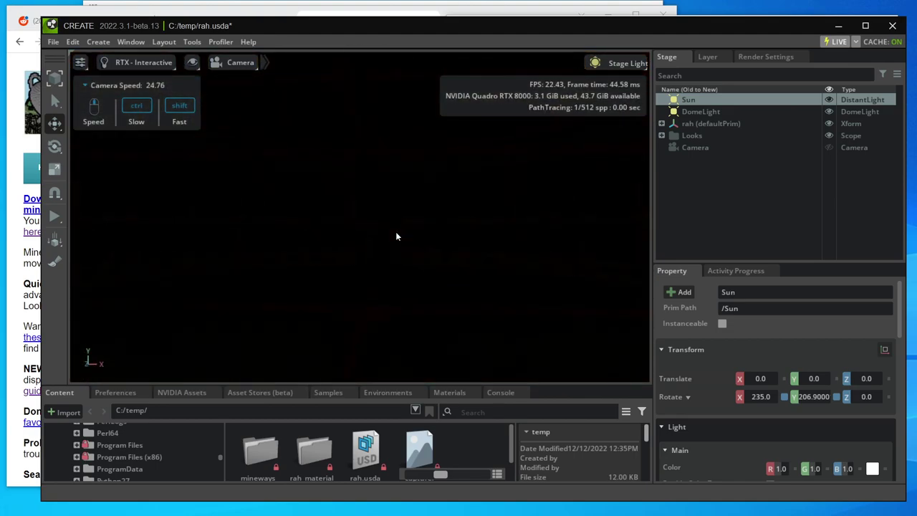
pyautogui.scroll(3, 395, 231)
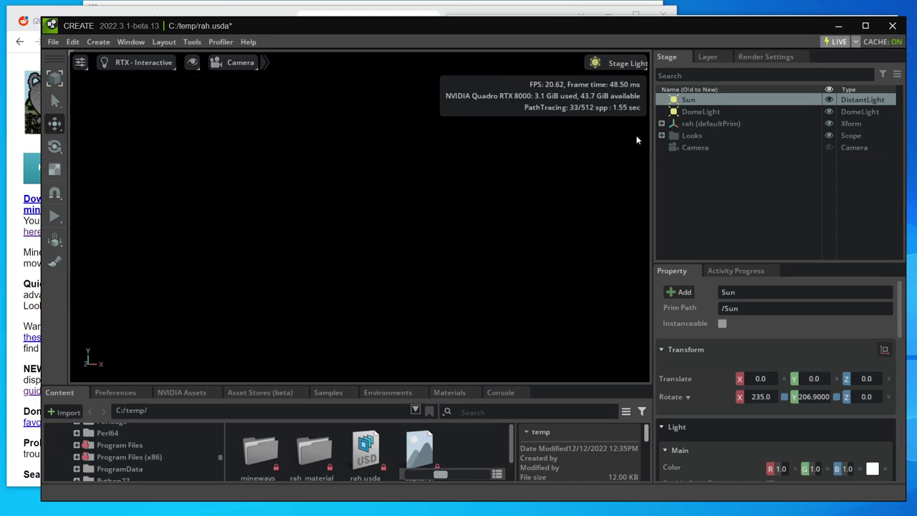
# - Set the tone mapping camera shutter to 1 in the post-processing render settings
pyautogui.click(752, 56)
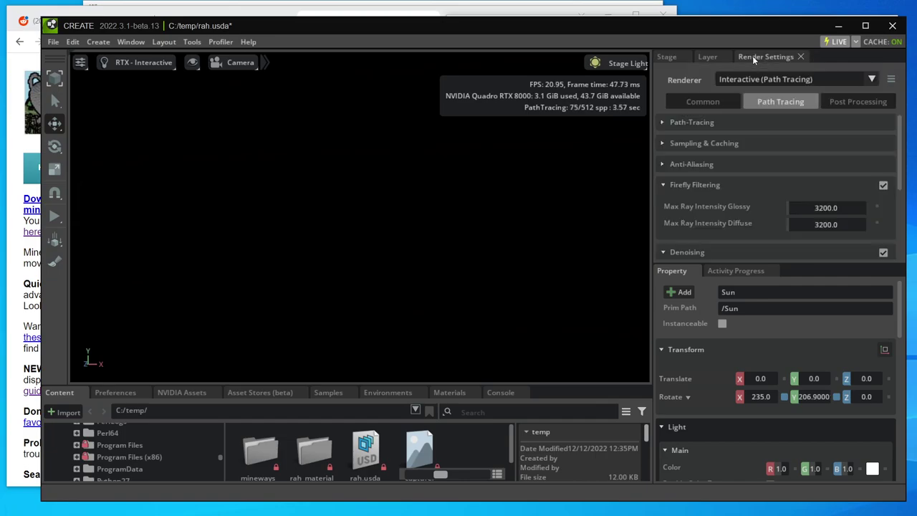
pyautogui.click(855, 102)
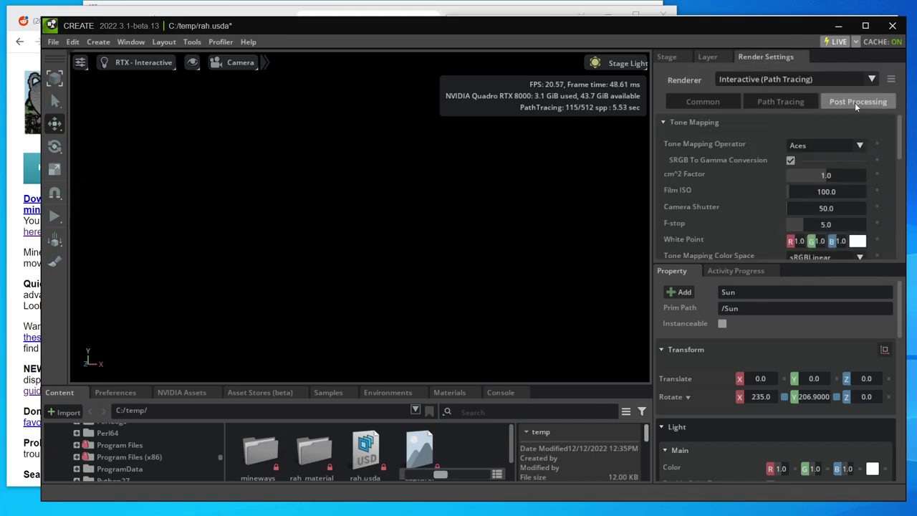
pyautogui.click(662, 124)
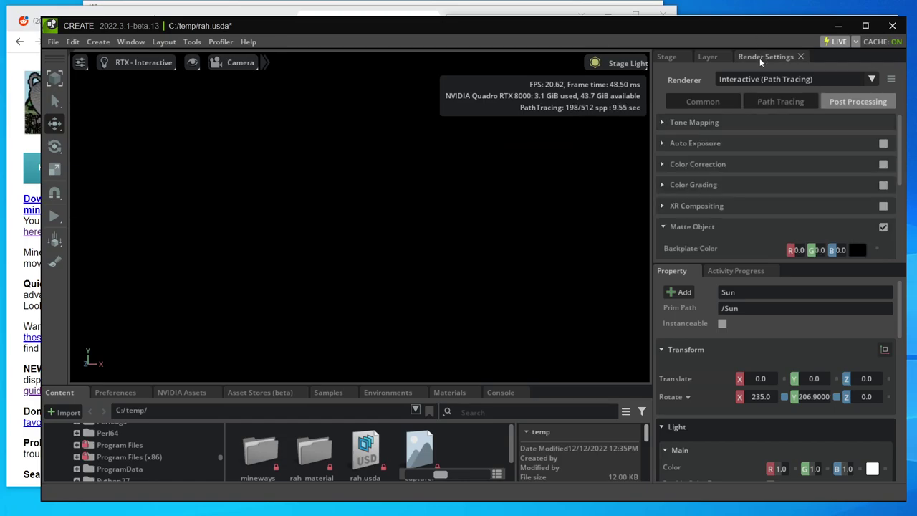
pyautogui.click(668, 123)
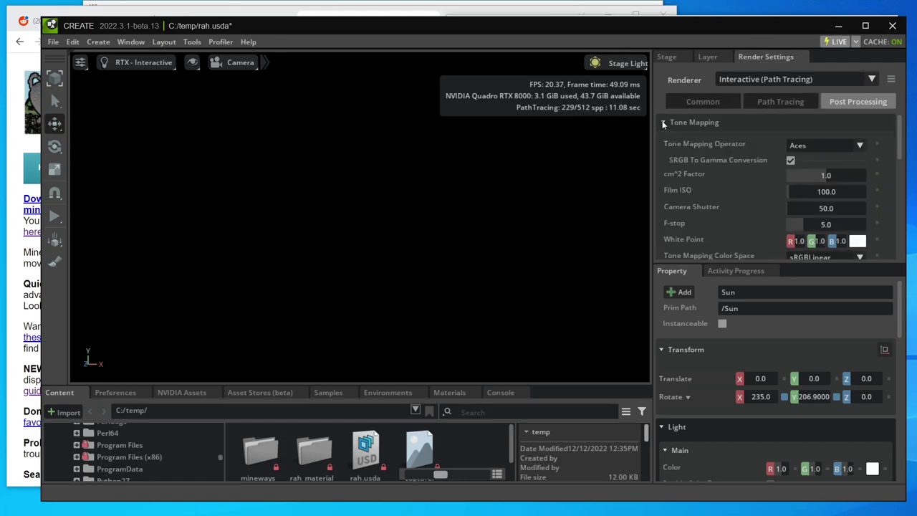
pyautogui.doubleClick(815, 209)
pyautogui.write('1')
pyautogui.press('Return')
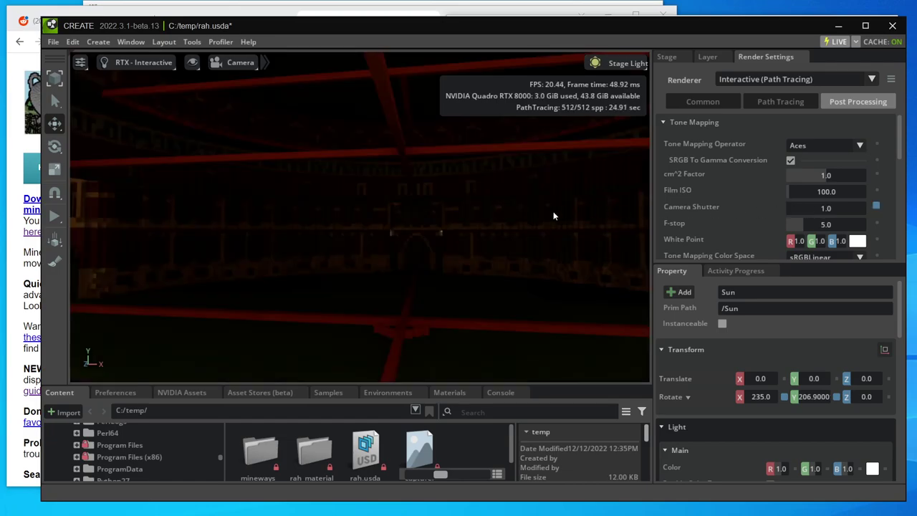
# - Look around inside the hall and lower the tone mapping F-stop to 1.0
pyautogui.moveTo(552, 215)
pyautogui.mouseDown(button='right')
pyautogui.moveTo(265, 228)
pyautogui.moveTo(298, 224)
pyautogui.mouseUp(button='right')
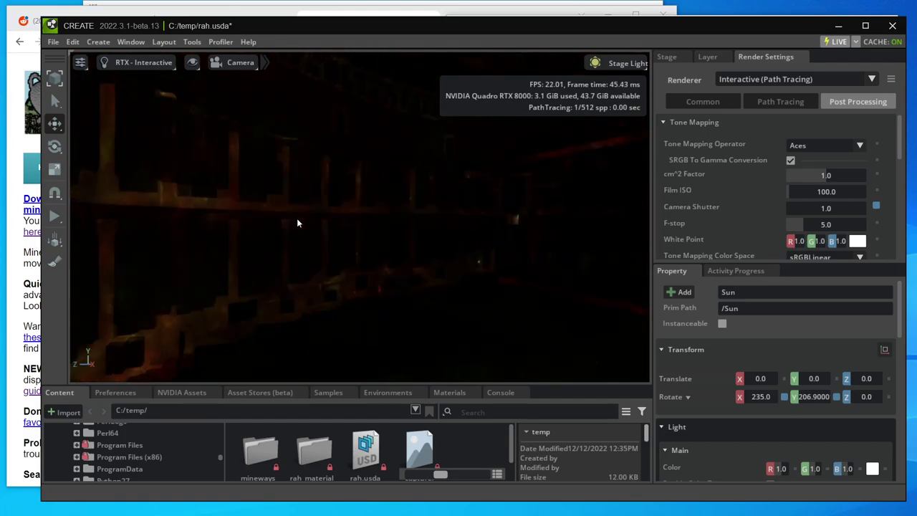
pyautogui.moveTo(298, 223); pyautogui.dragTo(305, 219)
pyautogui.click(800, 225)
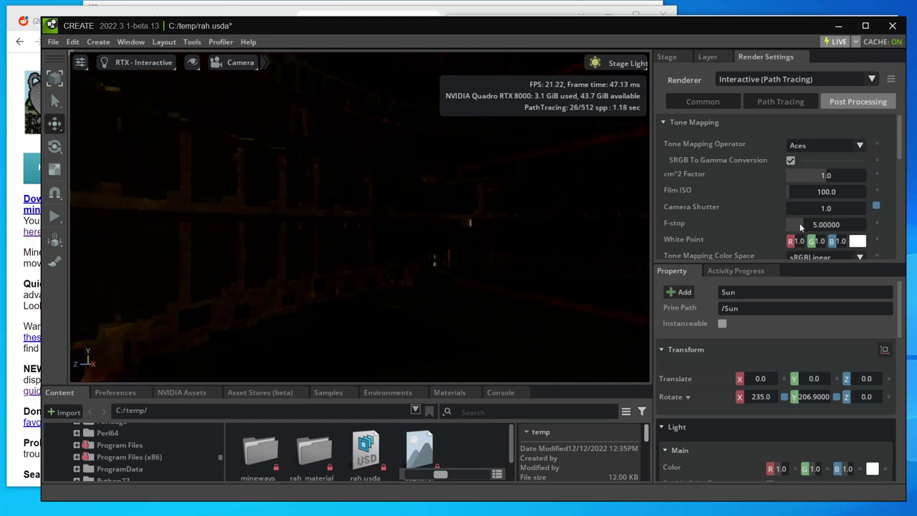
pyautogui.moveTo(800, 225); pyautogui.dragTo(788, 224)
# - Frame the interior with the crossing beams and far arched doorway, and raise the Film ISO to about 480
pyautogui.moveTo(536, 240)
pyautogui.mouseDown(button='right')
pyautogui.moveTo(507, 241)
pyautogui.moveTo(699, 227)
pyautogui.mouseUp(button='right')
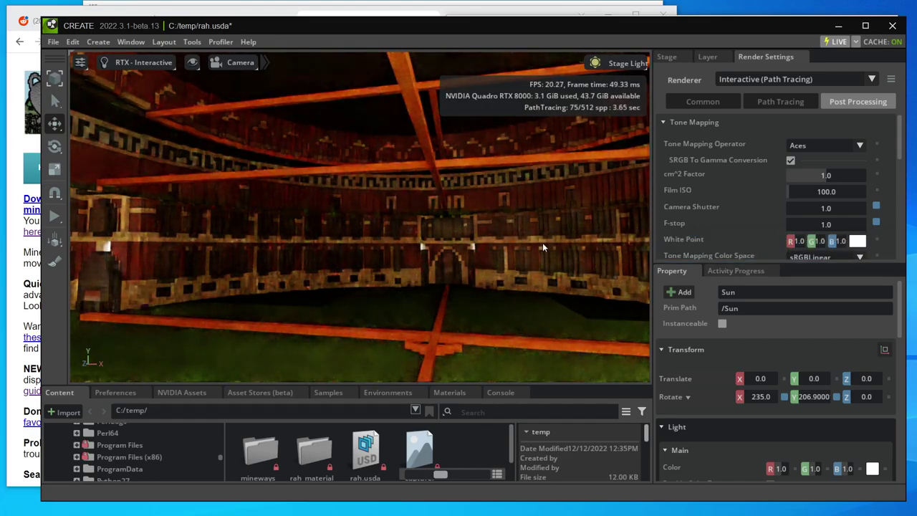
pyautogui.moveTo(530, 249)
pyautogui.mouseDown(button='right')
pyautogui.moveTo(512, 259)
pyautogui.moveTo(643, 242)
pyautogui.mouseUp(button='right')
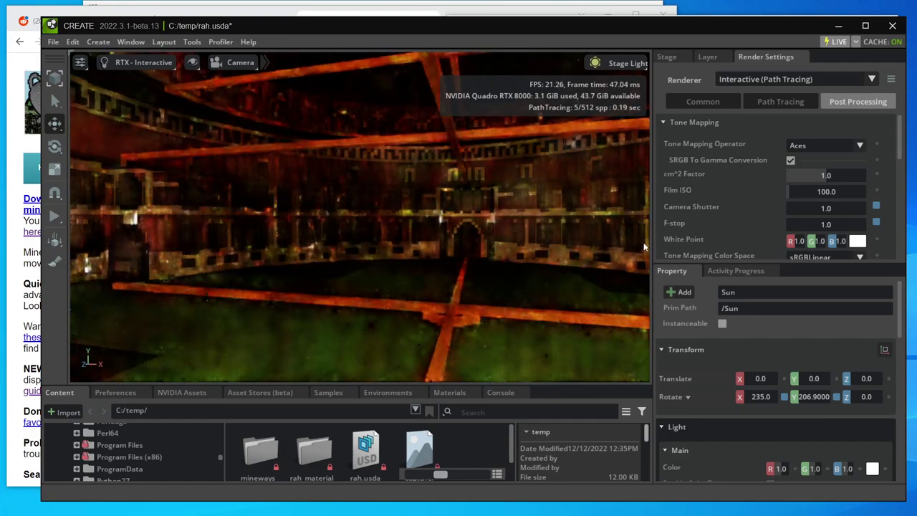
pyautogui.moveTo(796, 193); pyautogui.dragTo(912, 193)
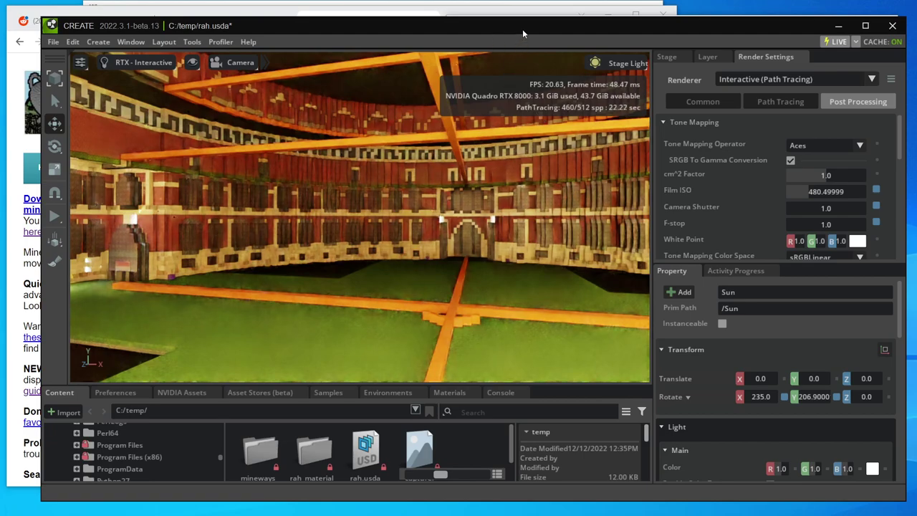
# - Capture a screenshot of the interior view and open the new PNG from the temp folder in IrfanView
pyautogui.press('F10')
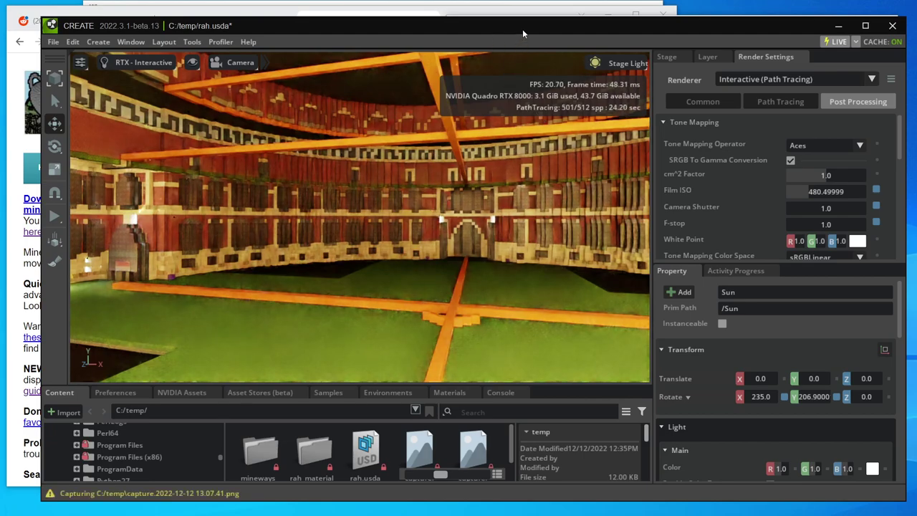
pyautogui.hotkey('alt', 'Tab')
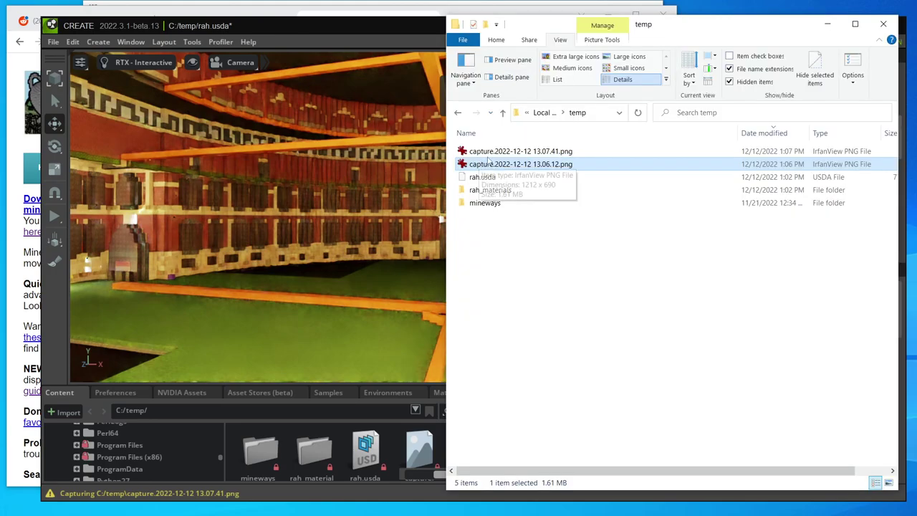
pyautogui.doubleClick(548, 151)
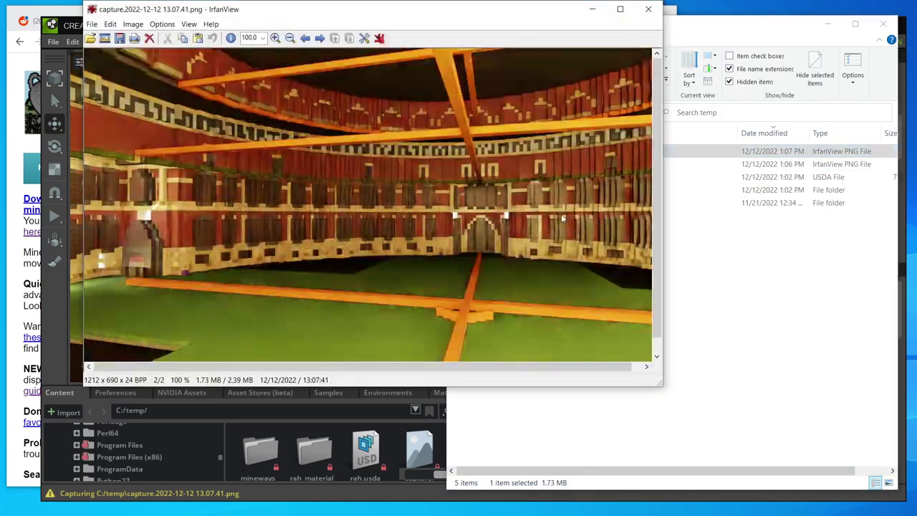